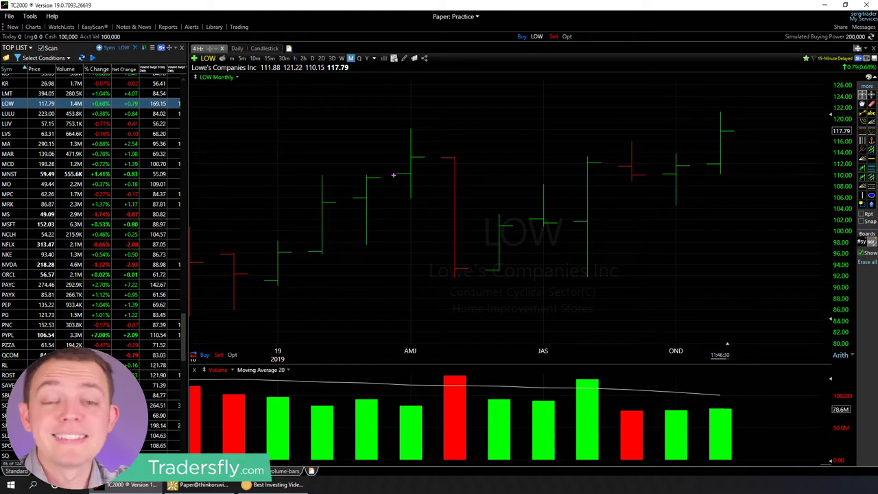
left_click(342, 58)
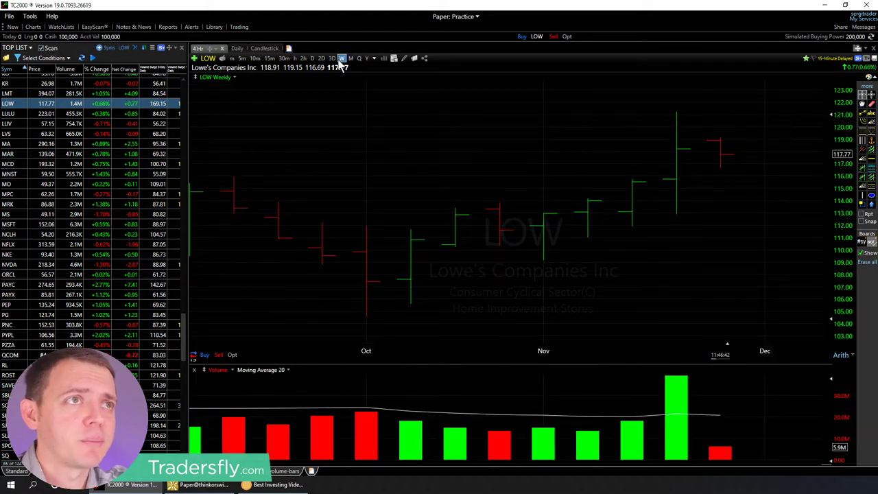
left_click(312, 58)
scroll(617, 201, "down", 2)
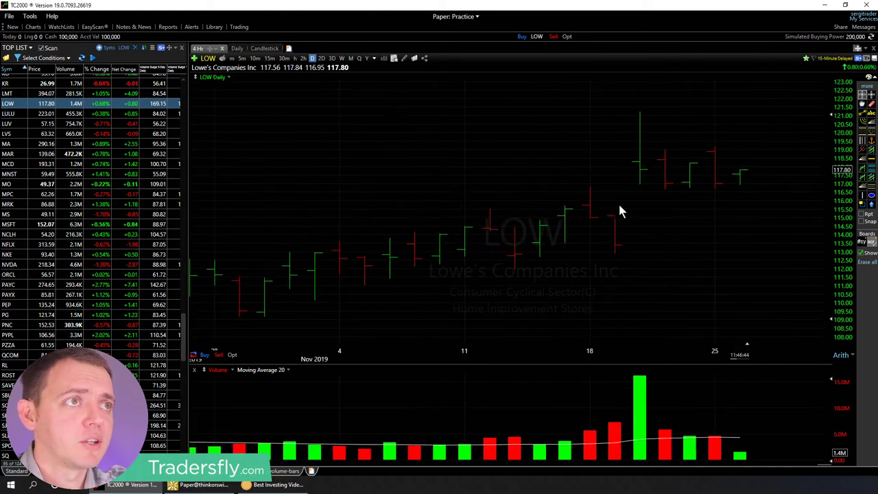
left_click(351, 59)
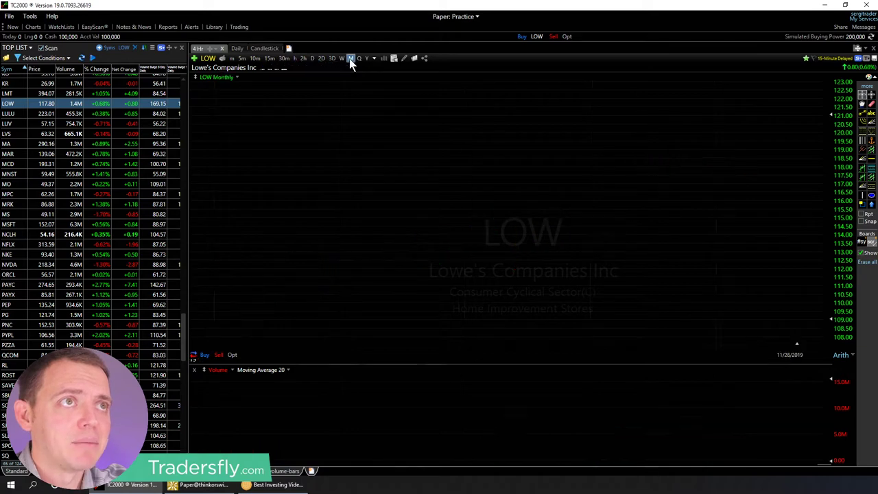
scroll(536, 223, "up", 4)
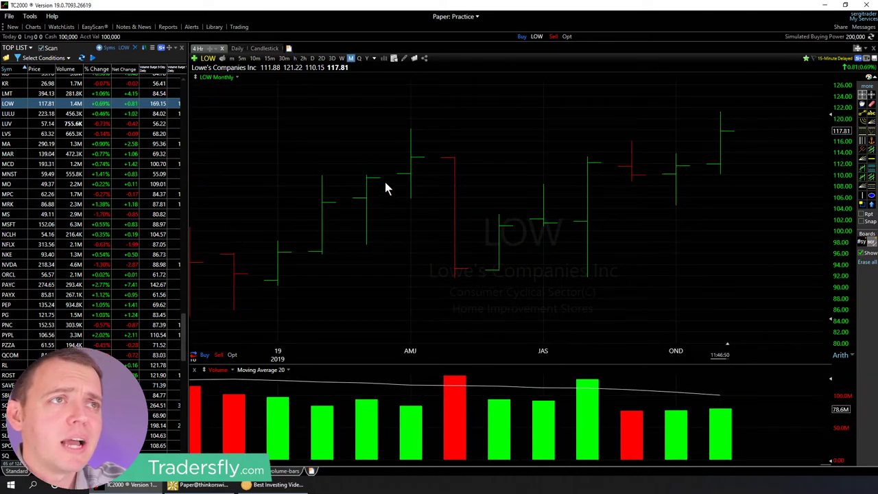
Step: Mark the green AMJ bar's Open, High, Low and Close with a pink arrow and labels
left_click_drag(393, 177, 358, 233)
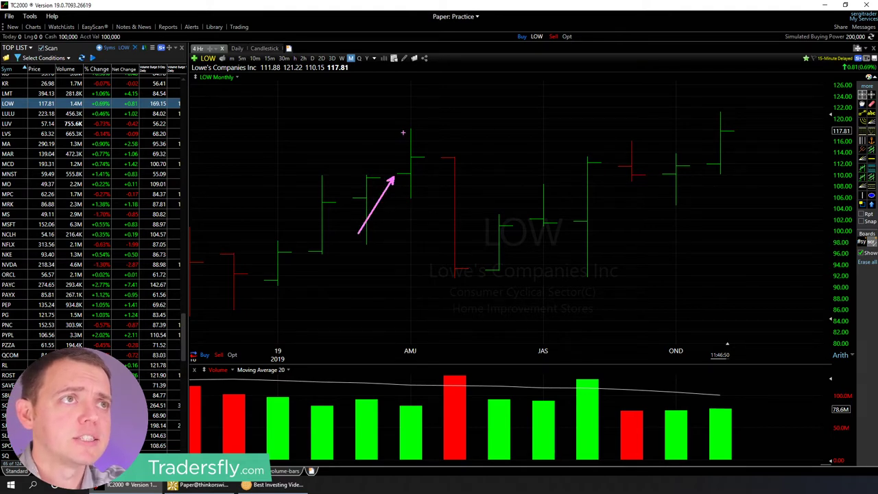
key("ctrl+z")
left_click_drag(391, 172, 349, 151)
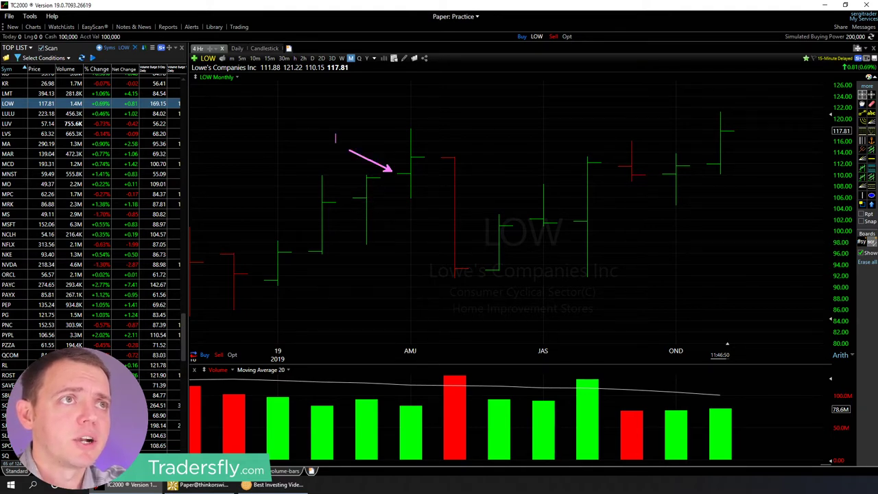
type("Opemn")
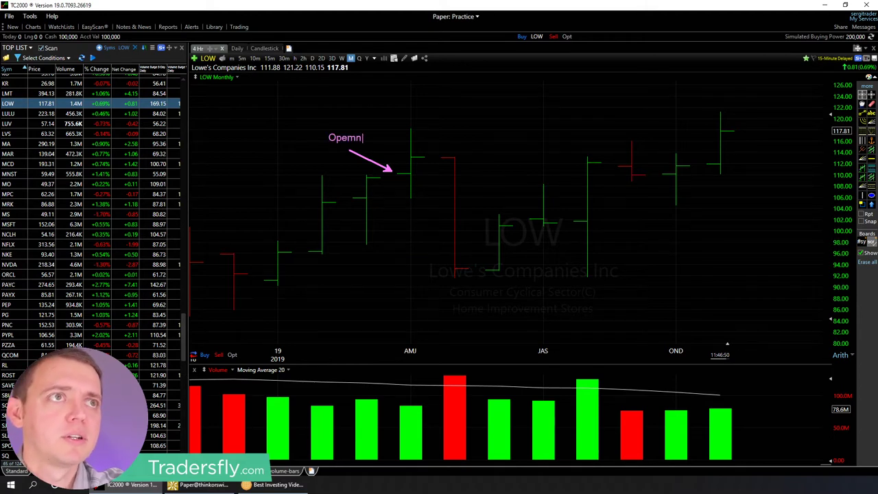
key("BackSpace")
key("BackSpace")
type("n")
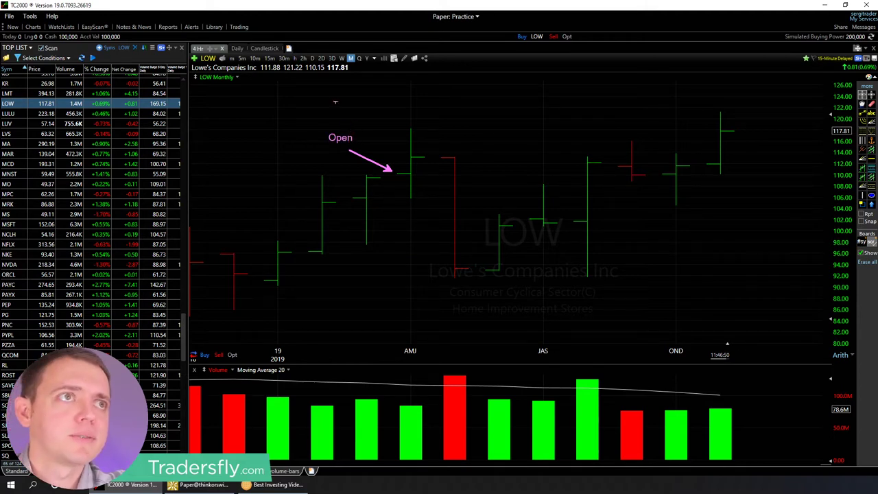
left_click(401, 115)
type("High")
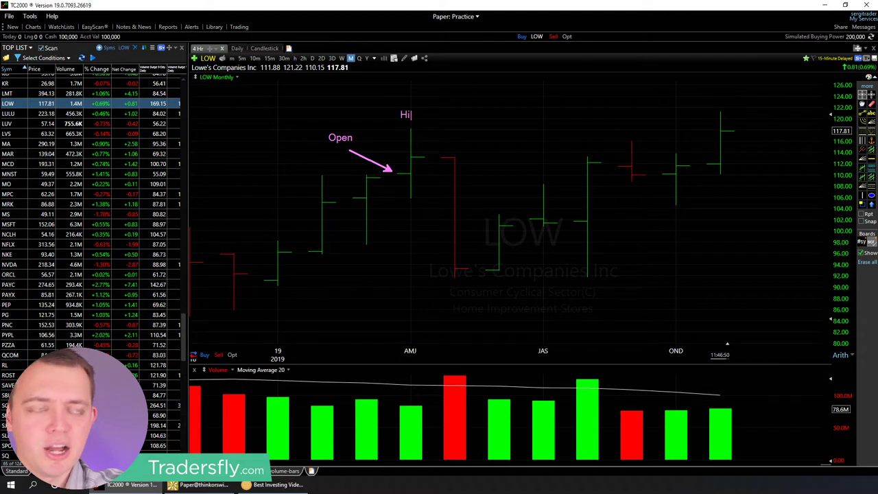
left_click(405, 207)
type("Low")
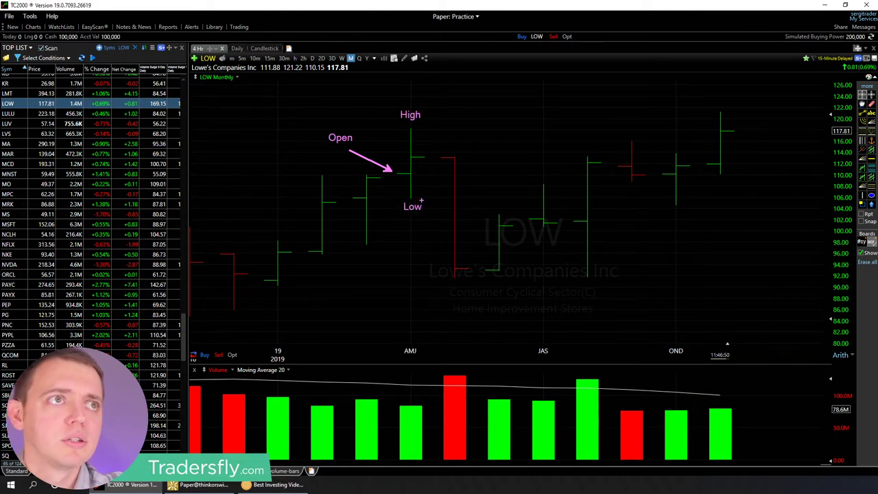
left_click(417, 145)
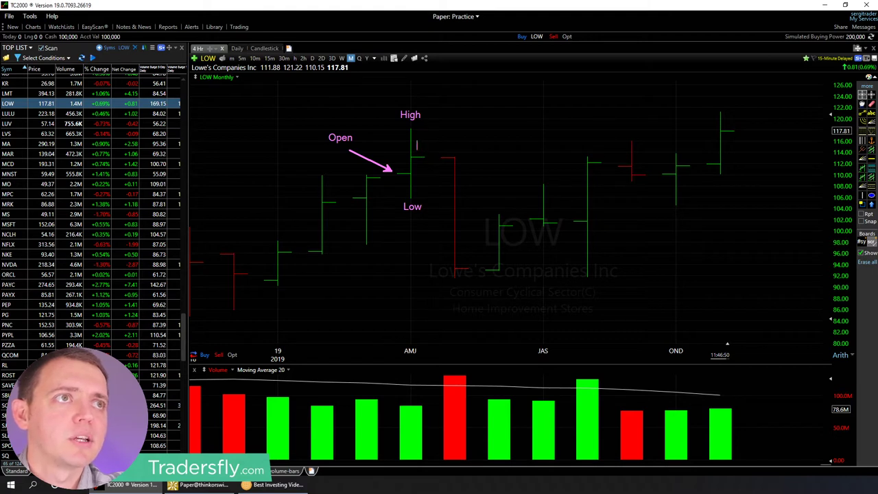
type("Close")
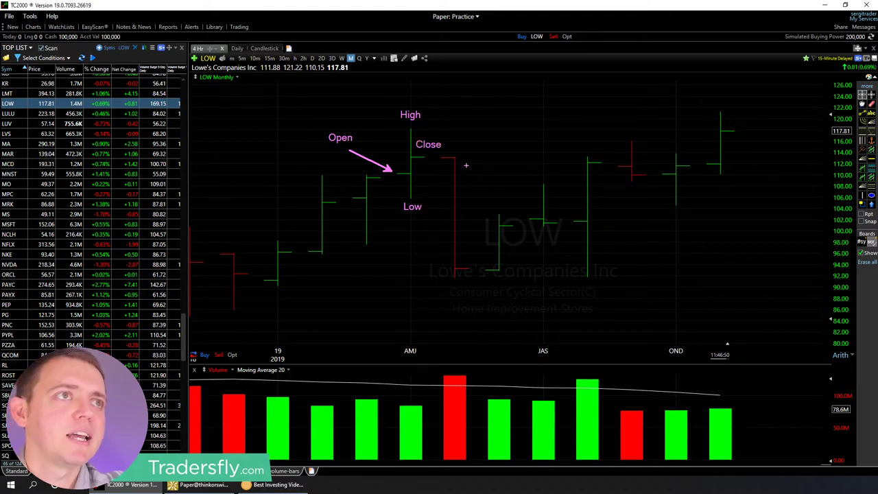
Step: Label the next red bar's Open, High, Low and Close in yellow with an arrow
left_click_drag(451, 151, 494, 121)
type("Open")
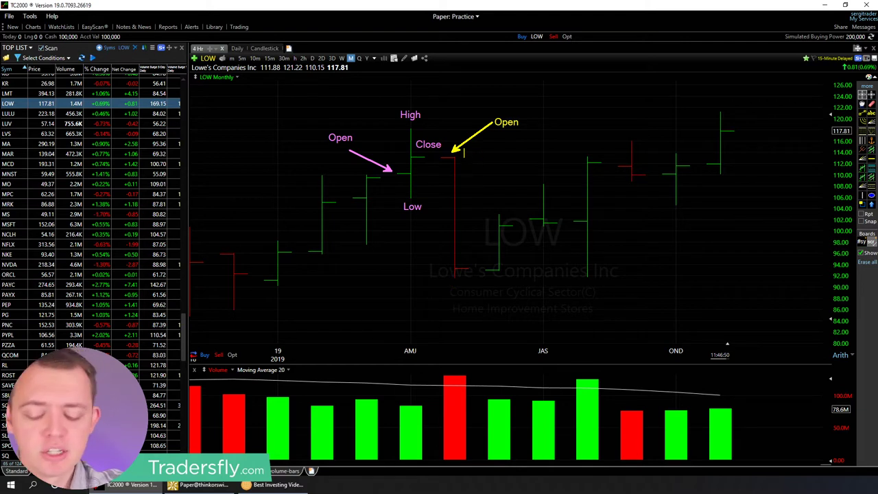
type("High")
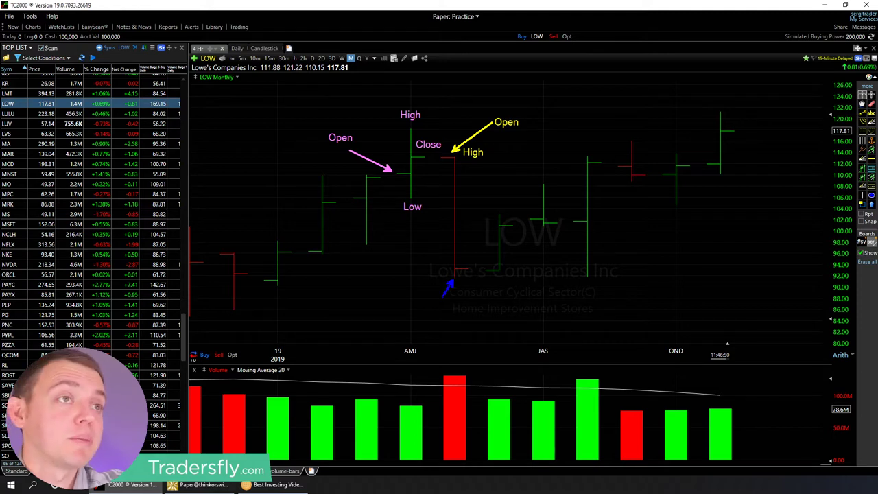
left_click(447, 291)
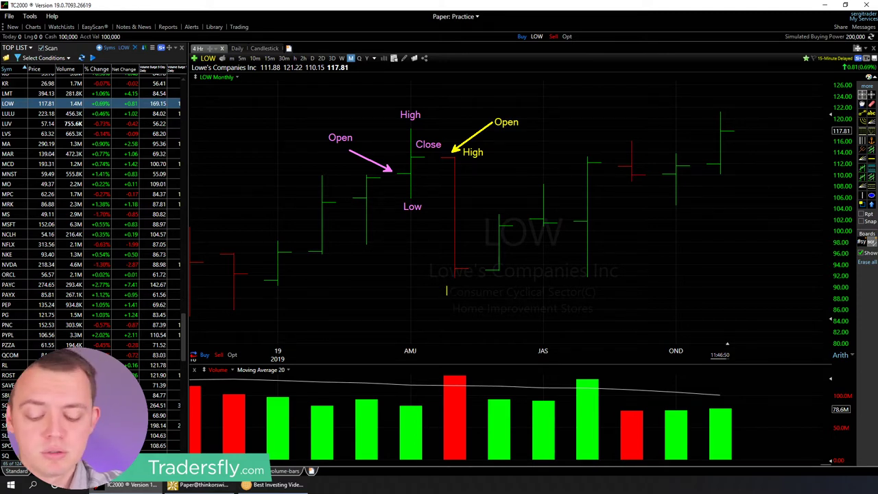
type("Low")
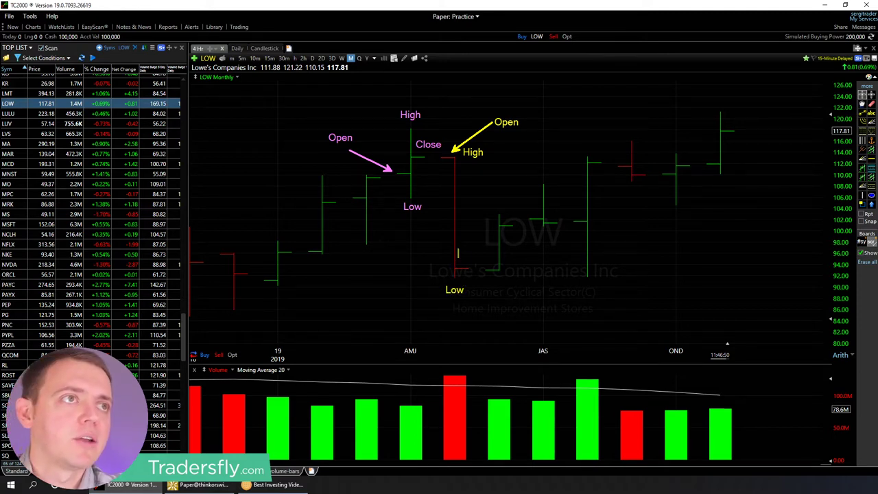
left_click(466, 259)
type("Close")
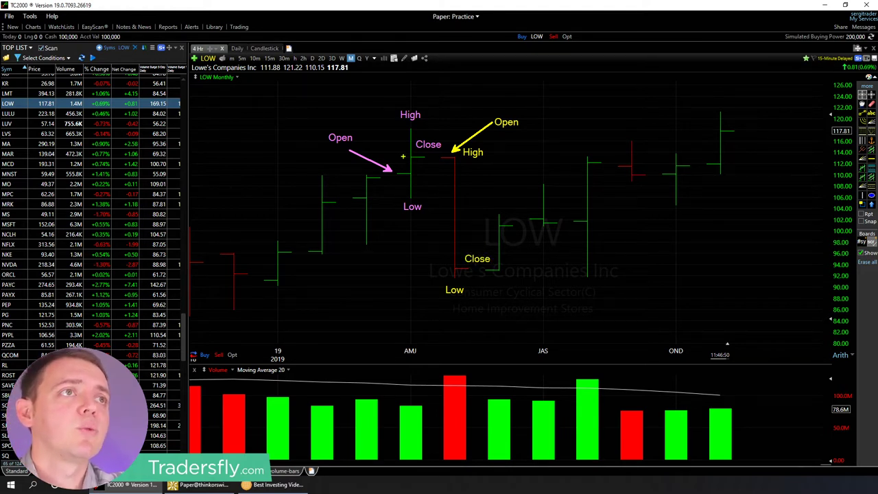
left_click_drag(403, 156, 371, 136)
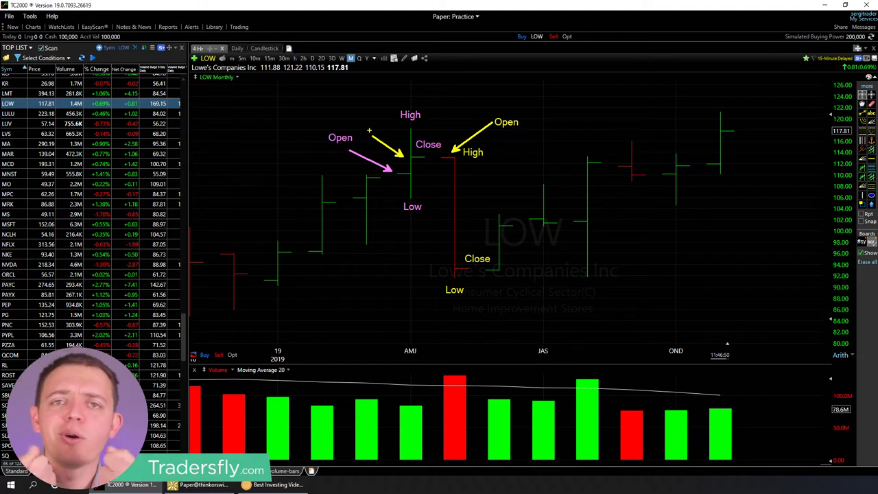
Step: Annotate the next green bar's Open, High, Low and Close with a yellow arrow, then erase all drawings
key("ctrl+z")
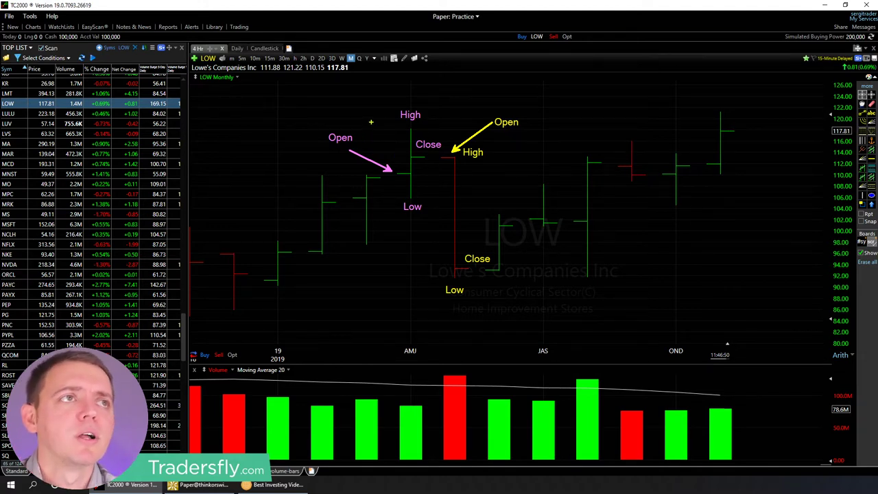
left_click_drag(445, 224, 378, 263)
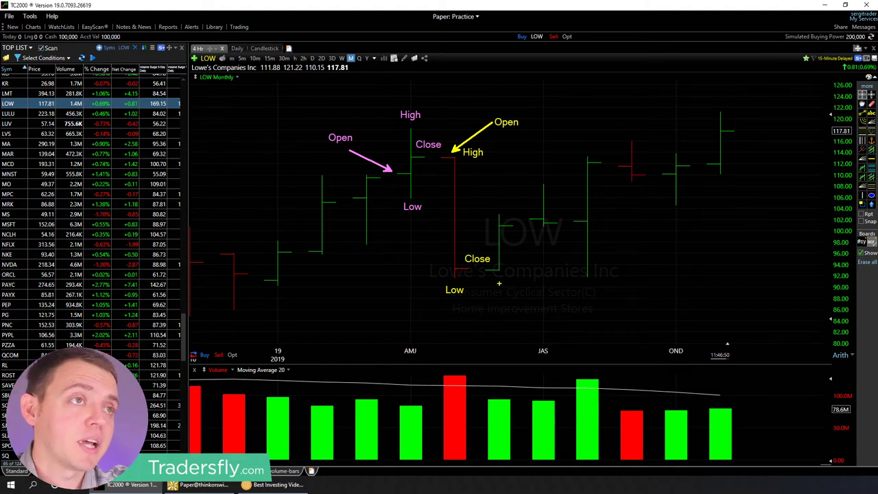
left_click_drag(496, 279, 511, 301)
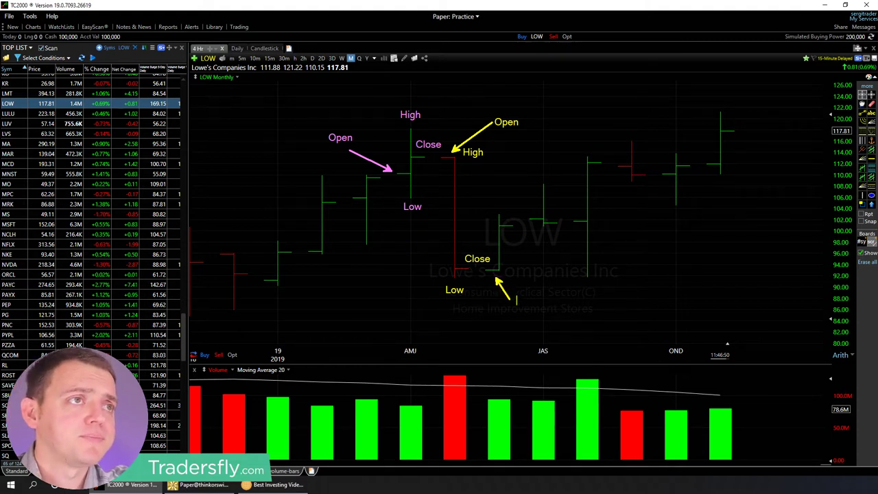
type("Open")
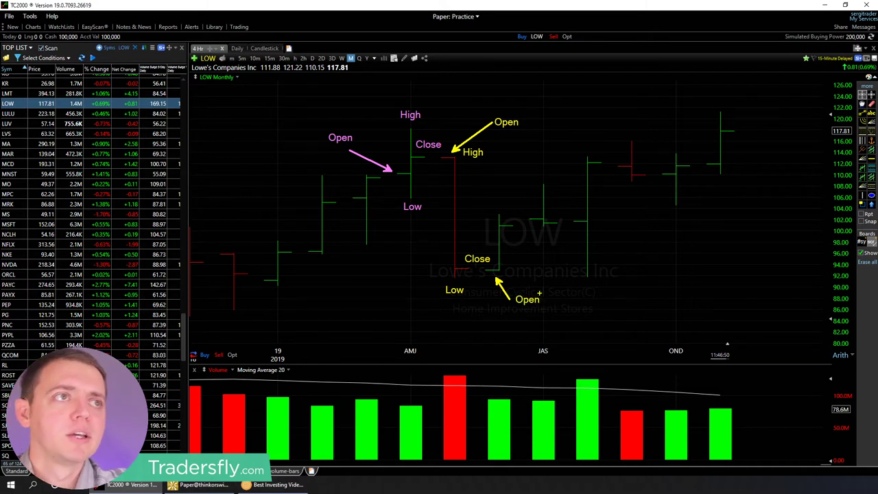
left_click(492, 202)
type("High")
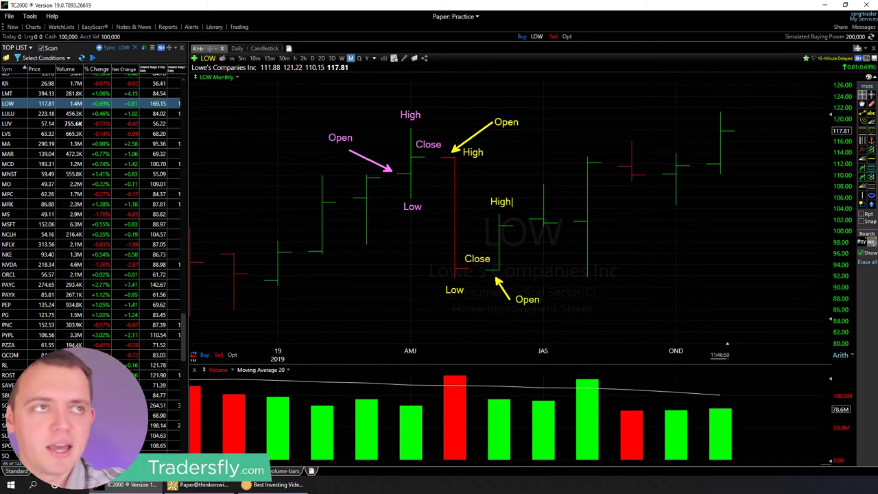
left_click(504, 276)
type("Low")
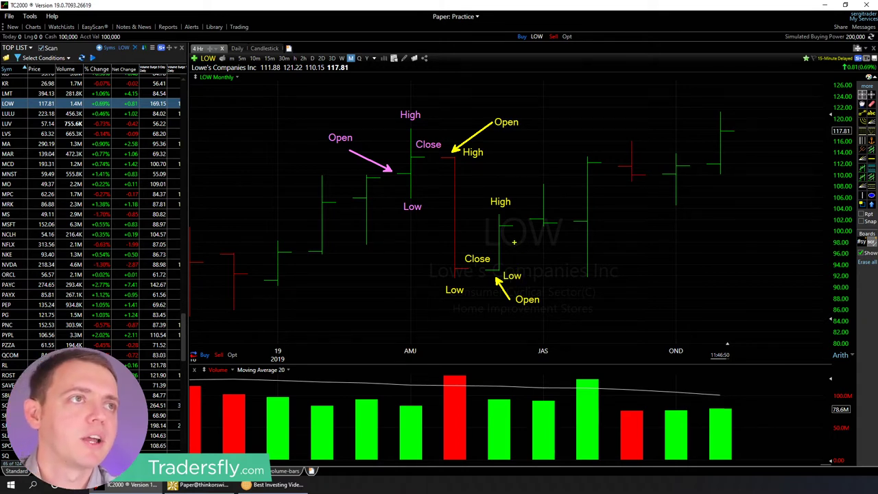
left_click(506, 232)
type("Close")
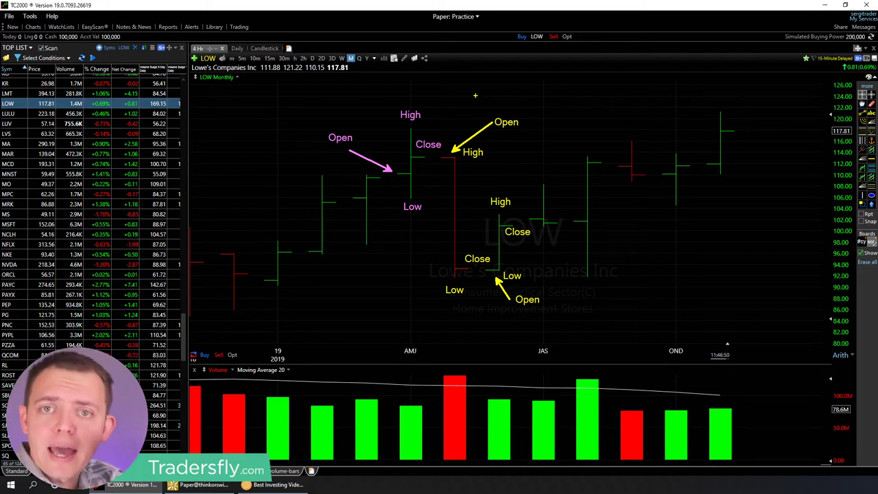
key("Escape")
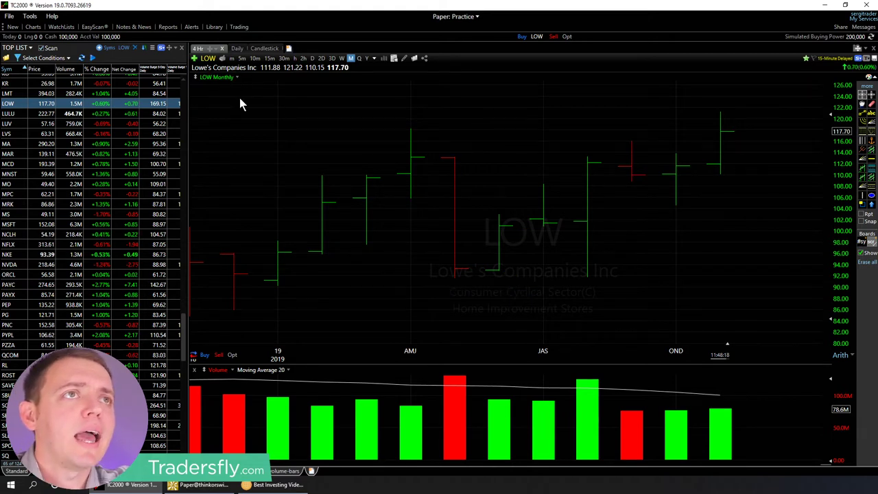
Step: Change the LOW chart's plot style from OHLC bars to candlesticks in chart properties
right_click(240, 103)
left_click(282, 118)
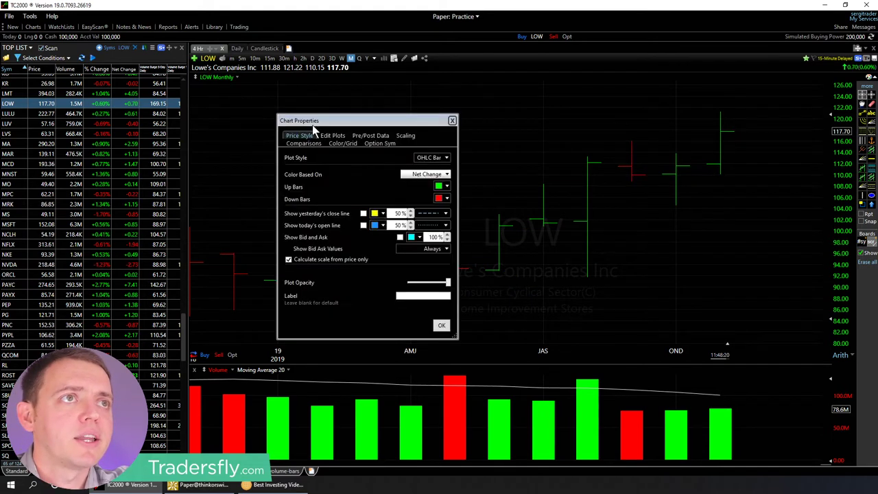
left_click(429, 158)
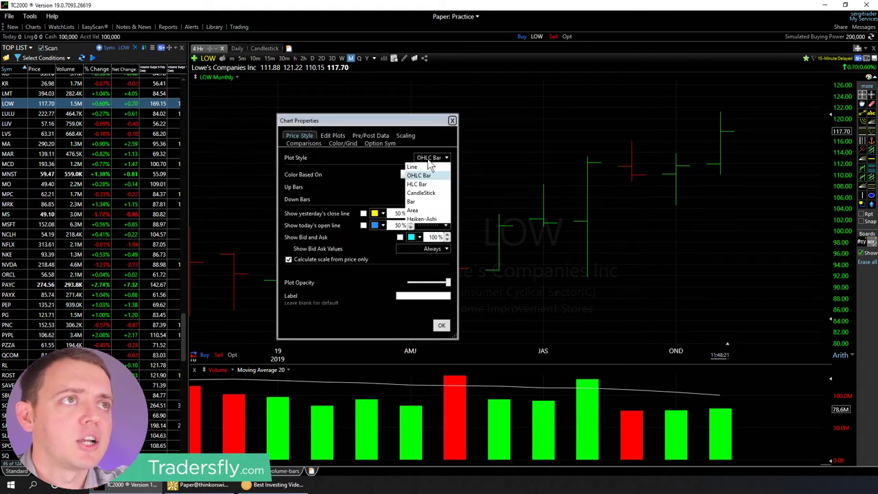
left_click(430, 193)
left_click(453, 121)
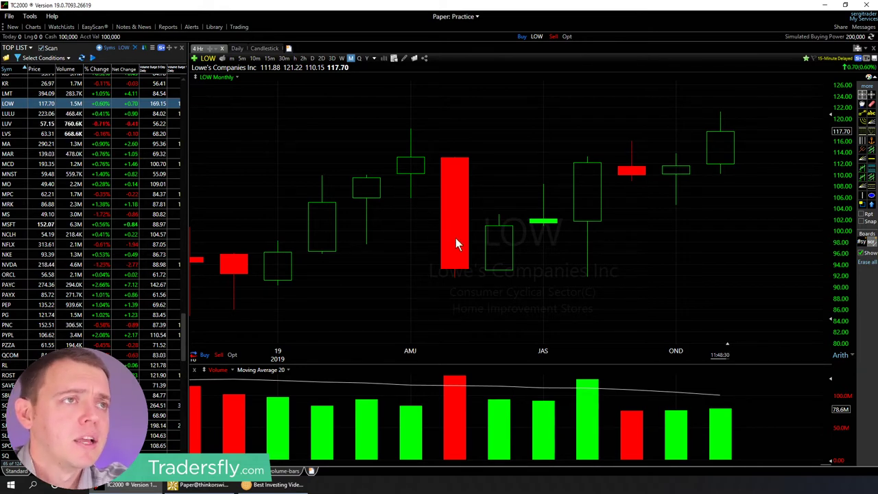
Step: Circle and arrow the green JAS candle with the pen, clear the marks, and zoom out
mouse_move(559, 172)
left_mouse_down()
mouse_move(507, 230)
mouse_move(568, 172)
mouse_move(534, 176)
mouse_move(571, 206)
mouse_move(538, 175)
left_mouse_up()
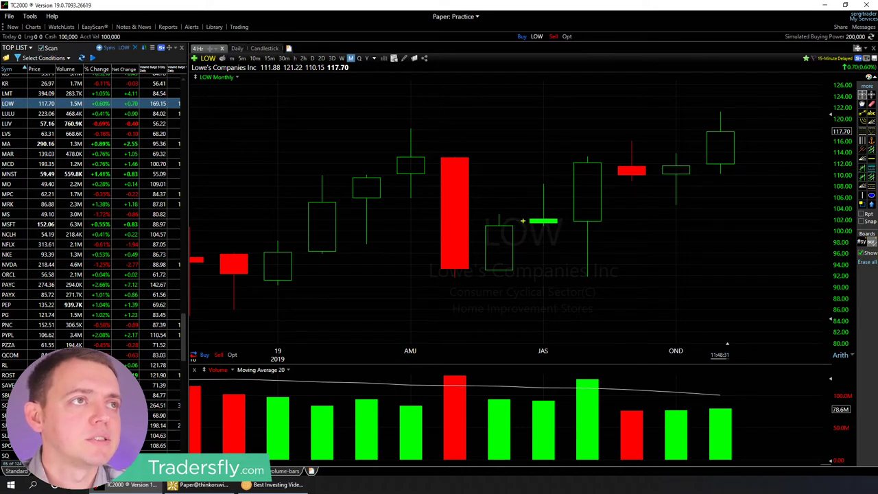
mouse_move(530, 218)
left_mouse_down()
mouse_move(532, 183)
mouse_move(548, 216)
left_mouse_up()
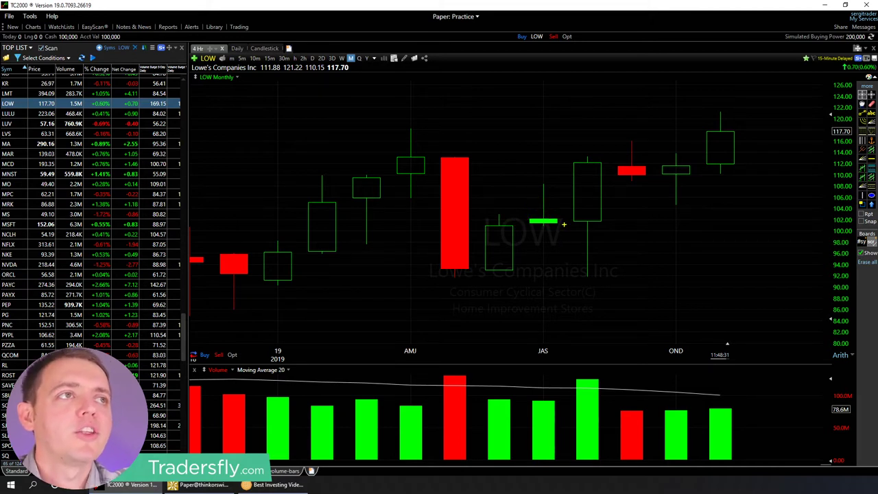
mouse_move(552, 251)
left_mouse_down()
mouse_move(571, 216)
mouse_move(581, 165)
mouse_move(586, 284)
mouse_move(594, 166)
left_mouse_up()
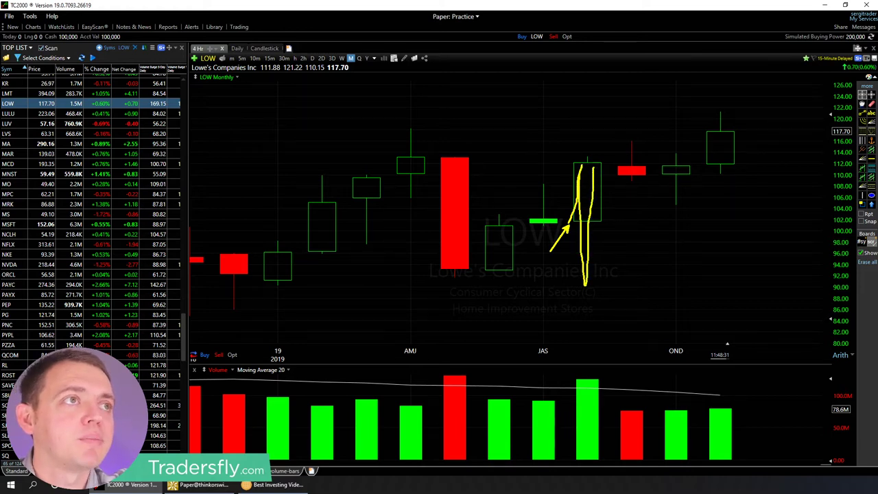
key("Escape")
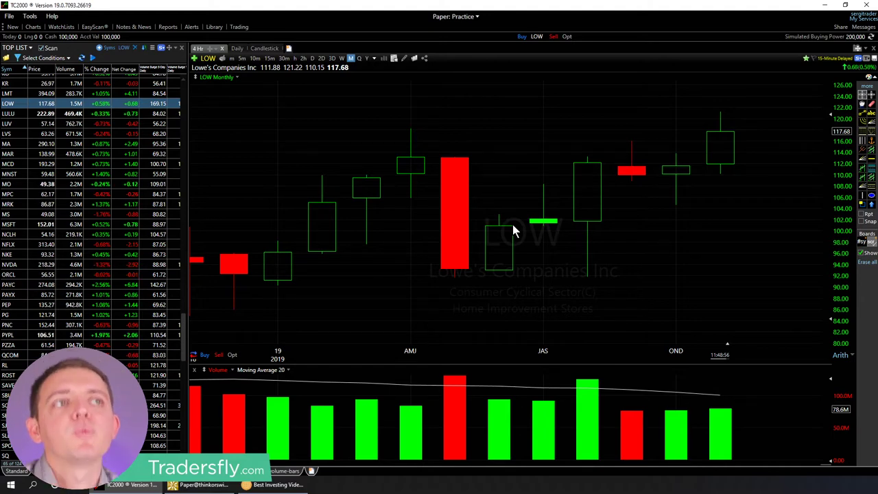
scroll(377, 198, "down", 5)
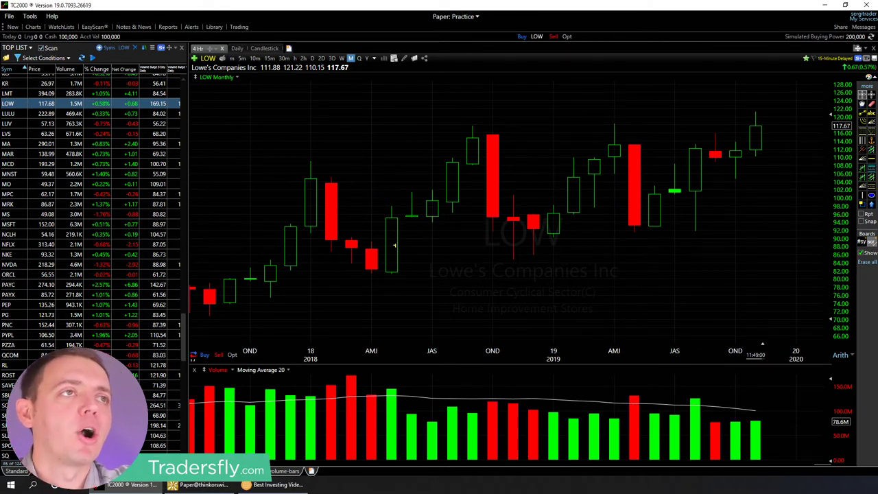
Step: Circle mid-chart candles and mark the small candle's body and wick before JAS
mouse_move(420, 192)
left_mouse_down()
mouse_move(403, 196)
mouse_move(426, 195)
left_mouse_up()
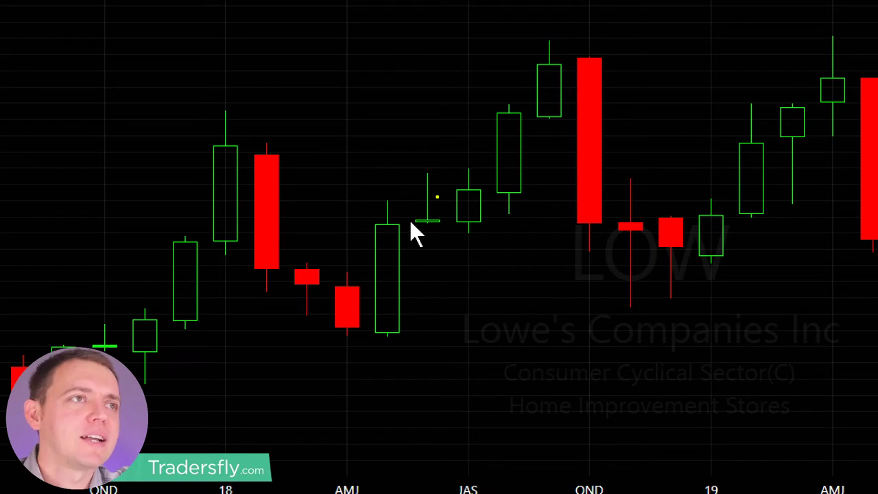
mouse_move(439, 173)
left_mouse_down()
mouse_move(425, 164)
mouse_move(414, 221)
mouse_move(444, 188)
mouse_move(440, 179)
left_mouse_up()
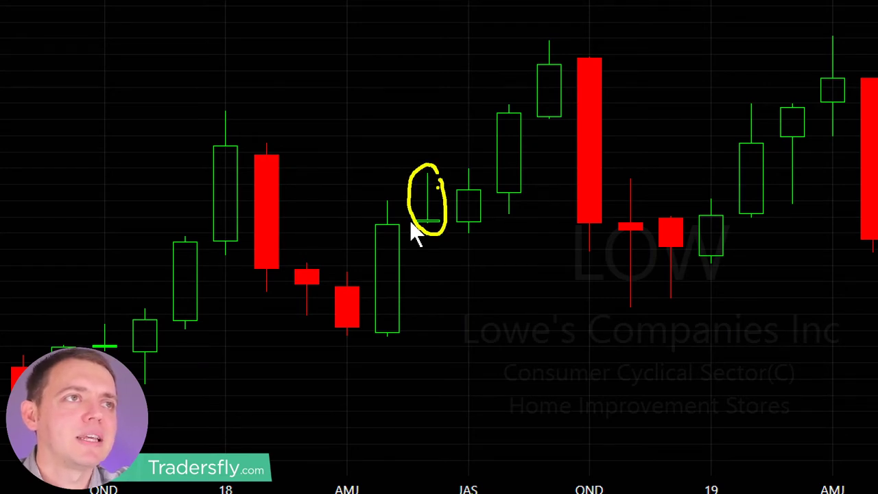
key("Escape")
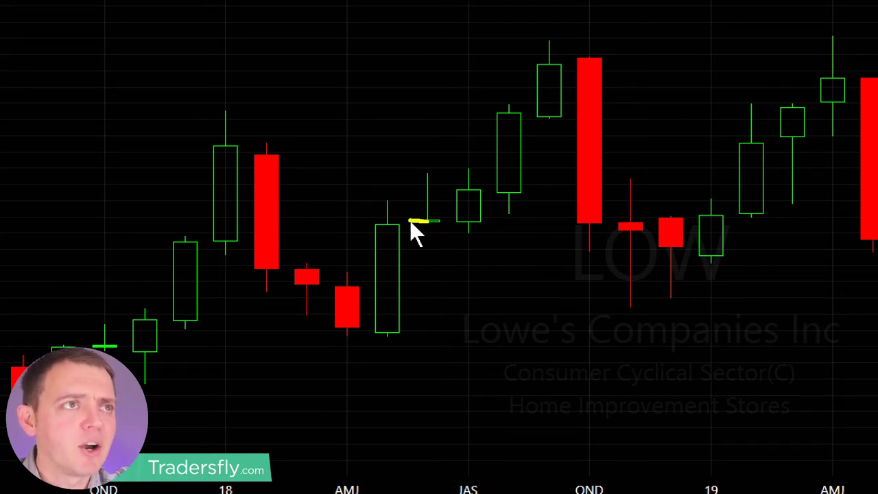
left_click_drag(428, 221, 441, 218)
left_click_drag(413, 176, 438, 183)
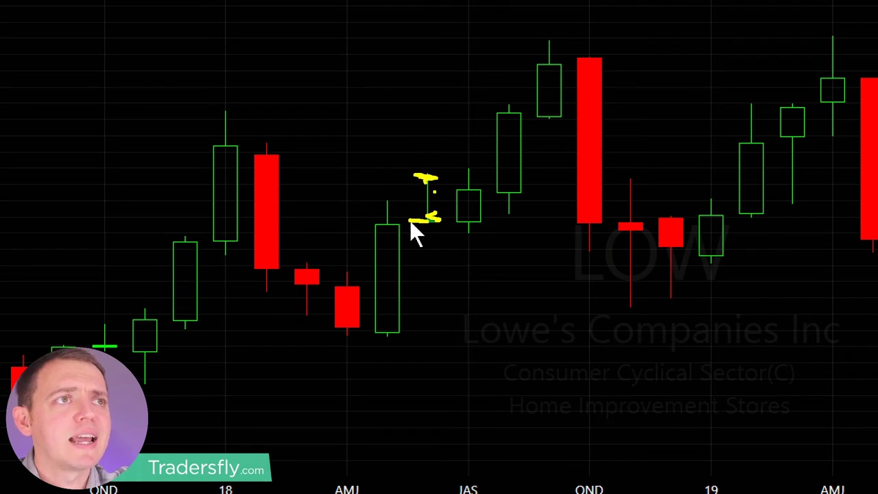
left_click(379, 217)
Step: Box the tall green candle before JAS, the tall red OND candle, and two candles near 18
mouse_move(368, 193)
left_mouse_down()
mouse_move(377, 324)
mouse_move(406, 352)
left_mouse_up()
mouse_move(604, 255)
left_mouse_down()
mouse_move(581, 213)
mouse_move(563, 64)
mouse_move(570, 48)
left_mouse_up()
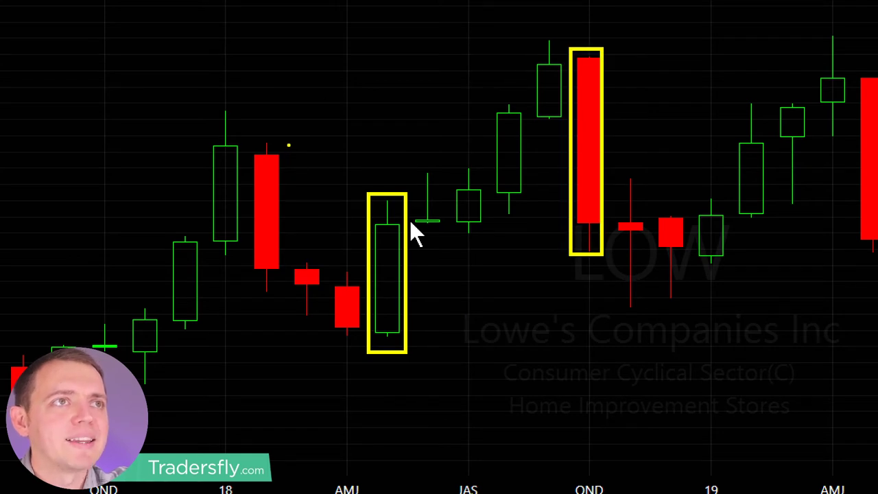
mouse_move(290, 144)
left_mouse_down()
mouse_move(268, 266)
mouse_move(250, 303)
left_mouse_up()
left_click_drag(244, 269, 222, 174)
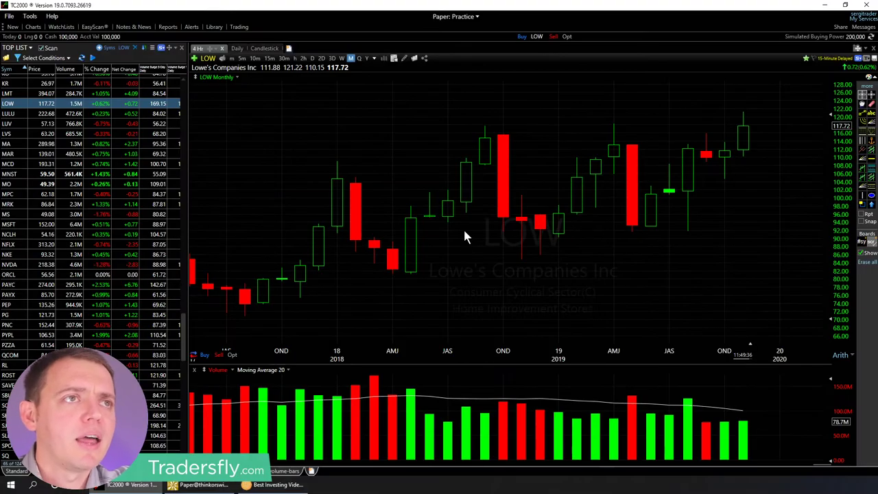
Step: Switch the LOW chart to daily candles, zoomed out to June–November 2019
scroll(124, 199, "down", 3)
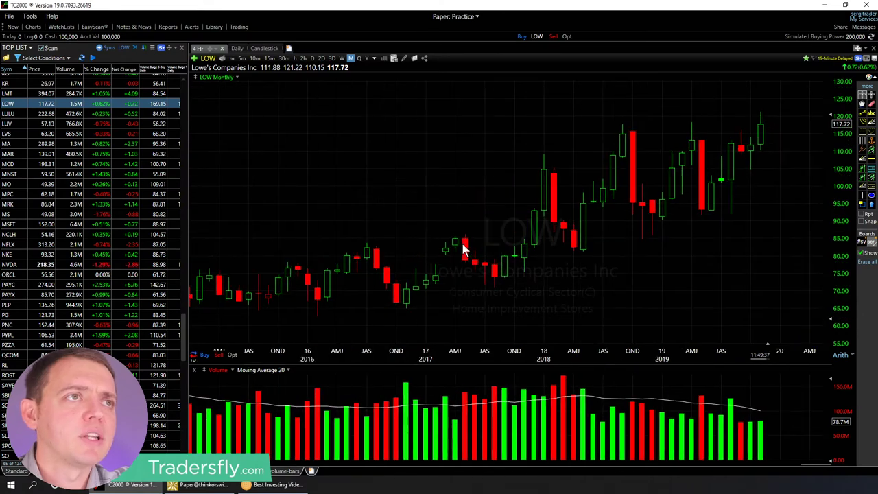
left_click(312, 58)
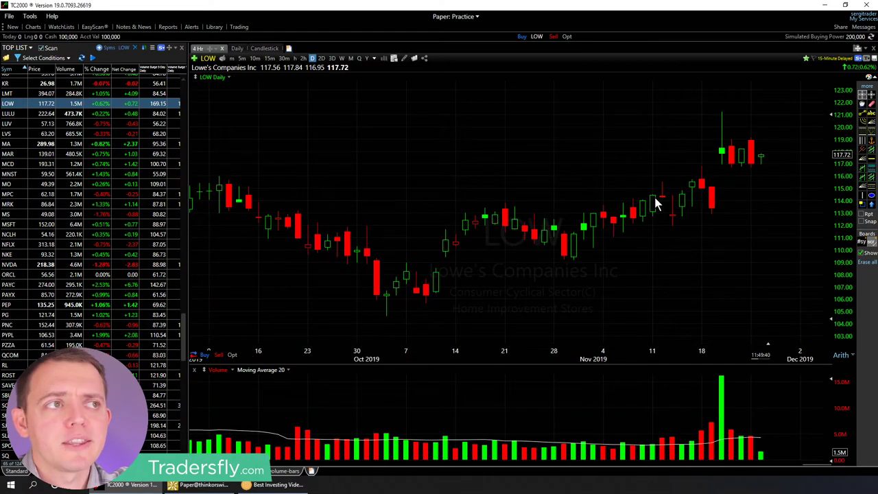
scroll(583, 226, "down", 3)
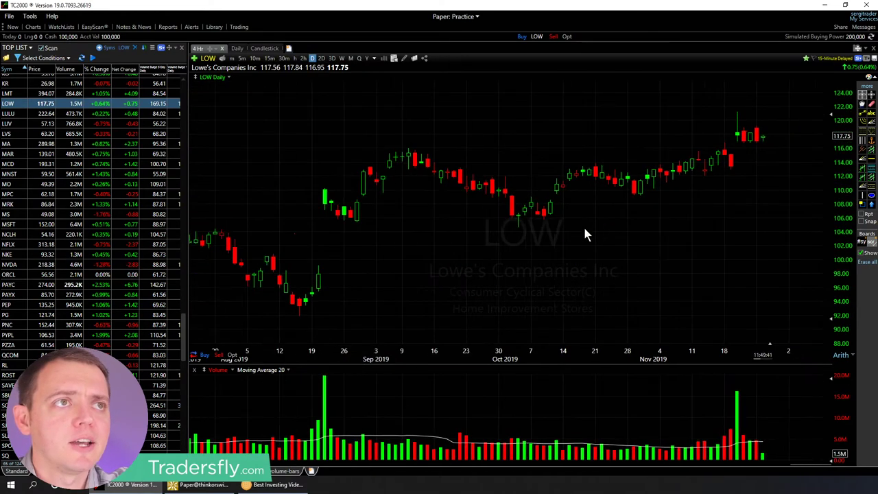
Step: Open Mastercard (MA) from the watchlist and scroll the daily chart to August–September 2019
left_click(63, 144)
scroll(411, 192, "up", 4)
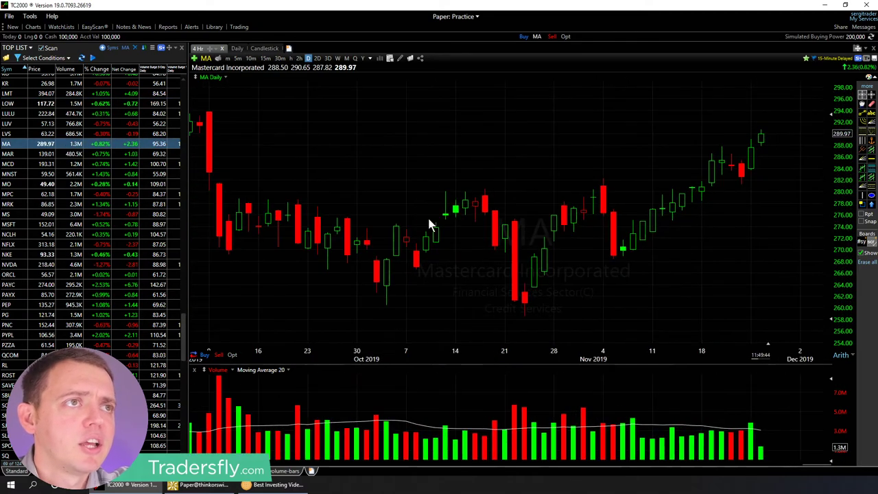
scroll(820, 464, "left", 6)
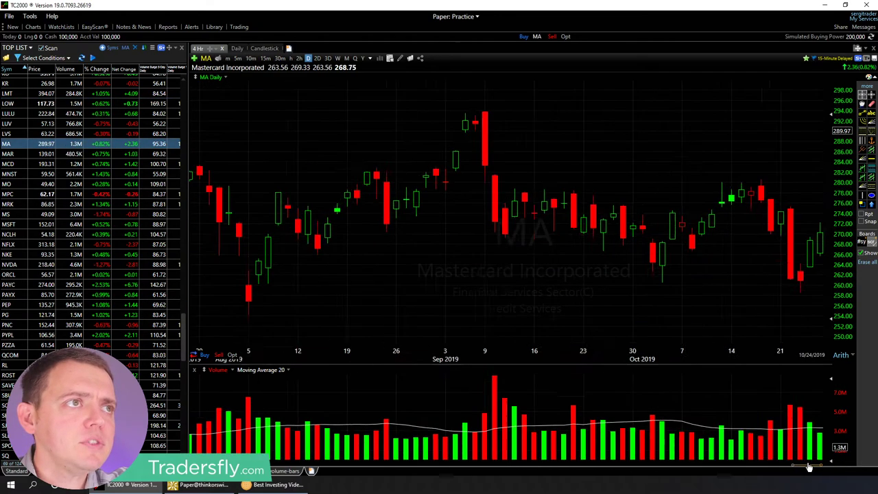
scroll(690, 267, "up", 3)
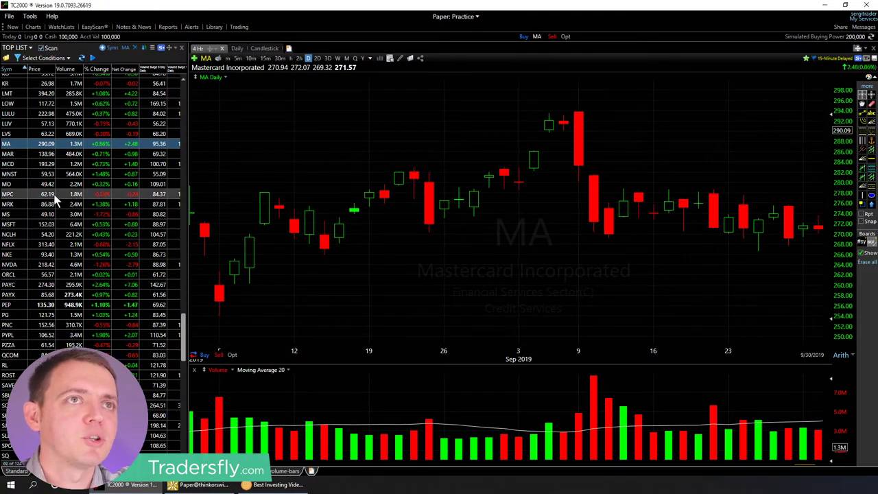
Step: Open McDonald's (MCD) on weekly candles, zoomed to roughly April–November 2019
left_click(47, 164)
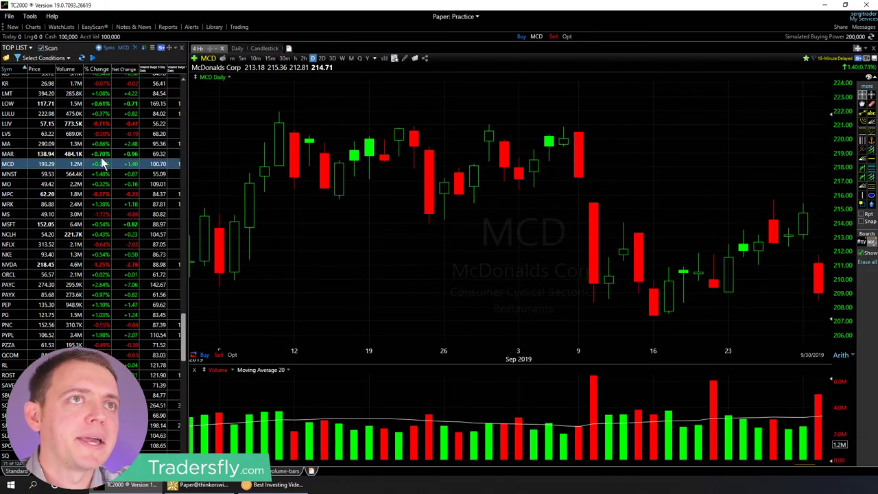
key("w")
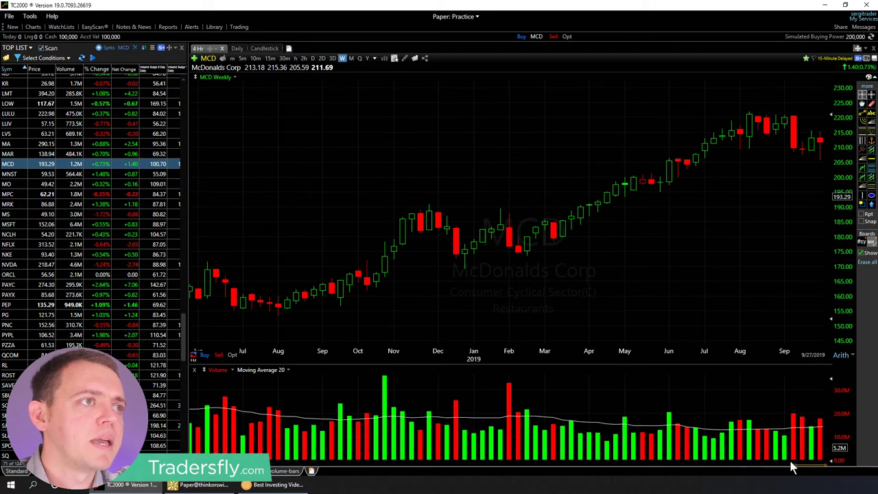
key("d")
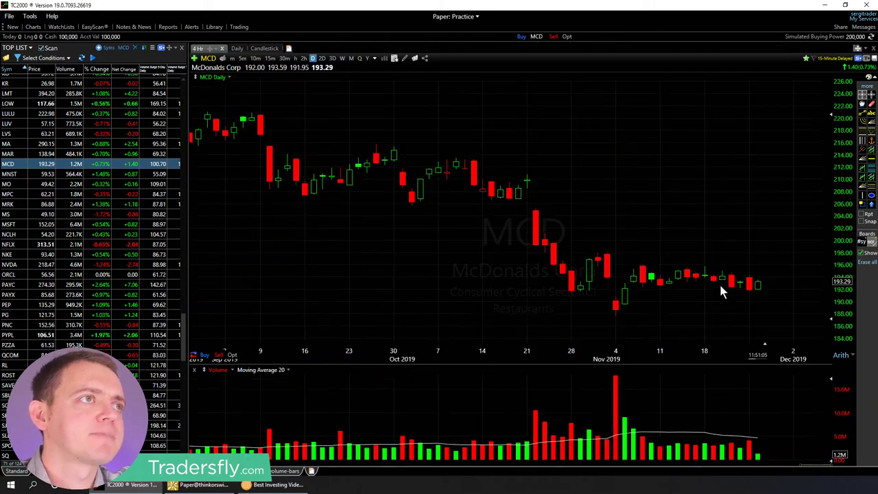
scroll(719, 282, "down", 5)
scroll(682, 292, "down", 5)
key("w")
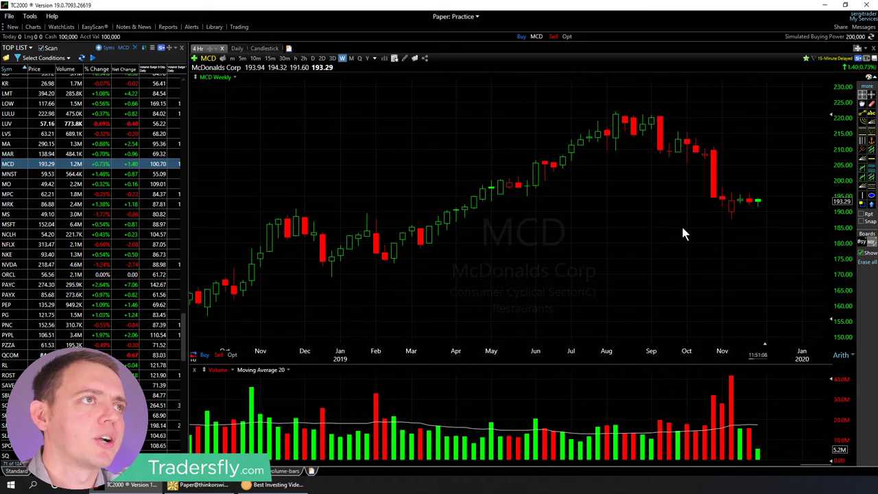
scroll(662, 227, "up", 1)
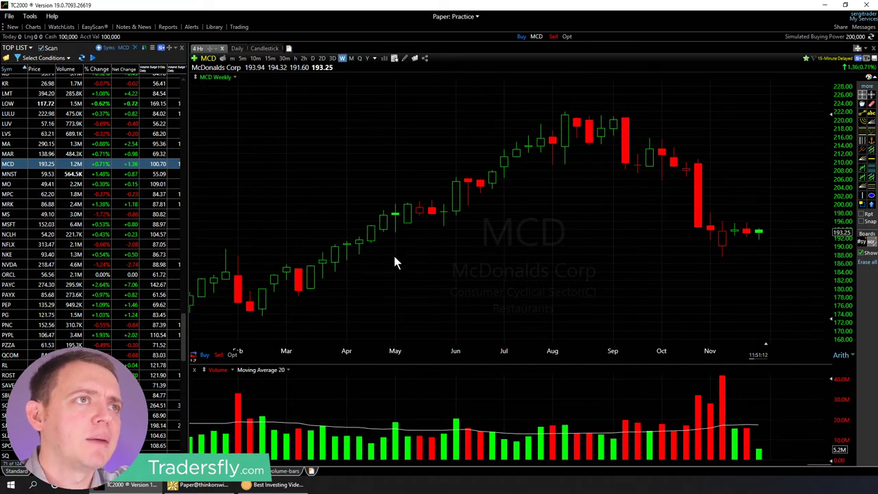
scroll(364, 240, "up", 2)
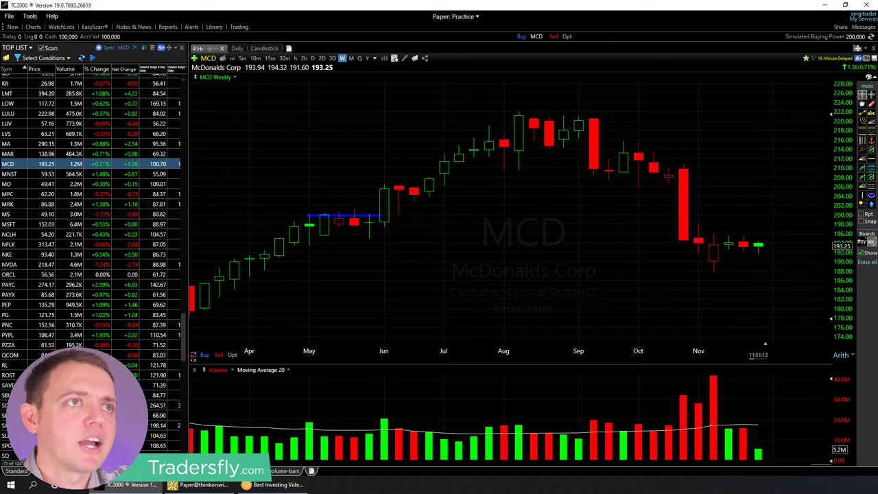
left_click_drag(309, 214, 380, 212)
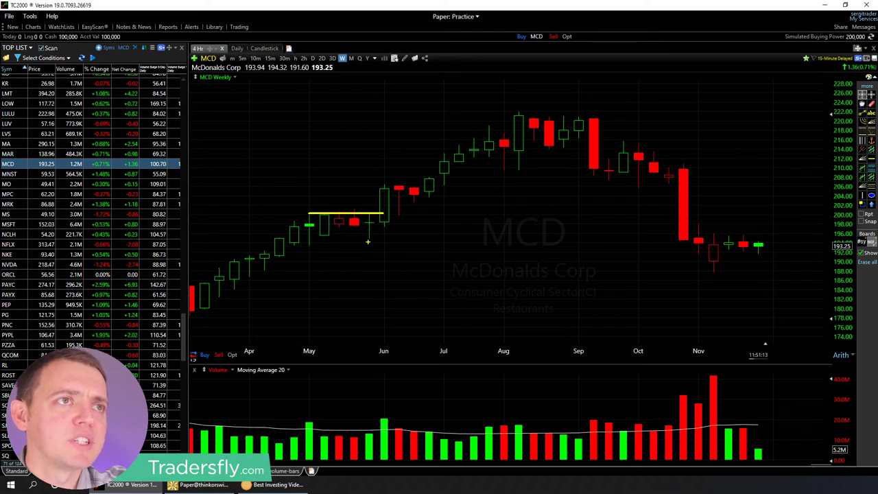
left_click_drag(370, 243, 370, 241)
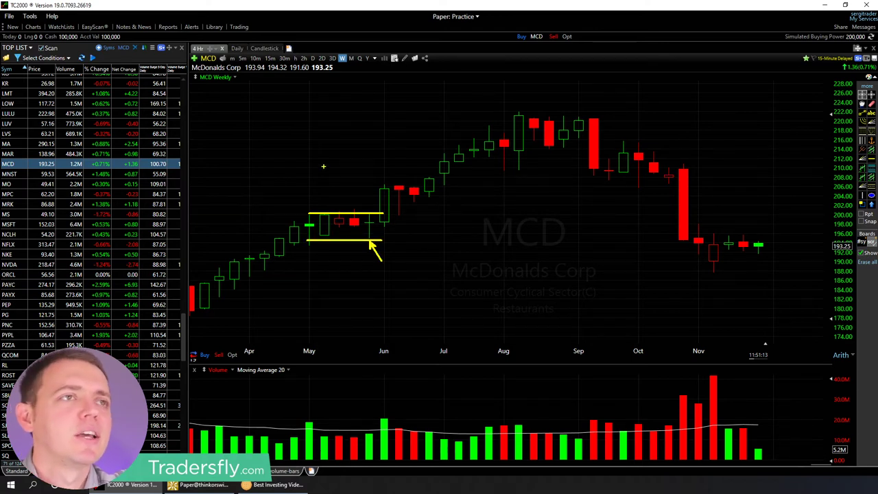
left_click_drag(299, 221, 259, 192)
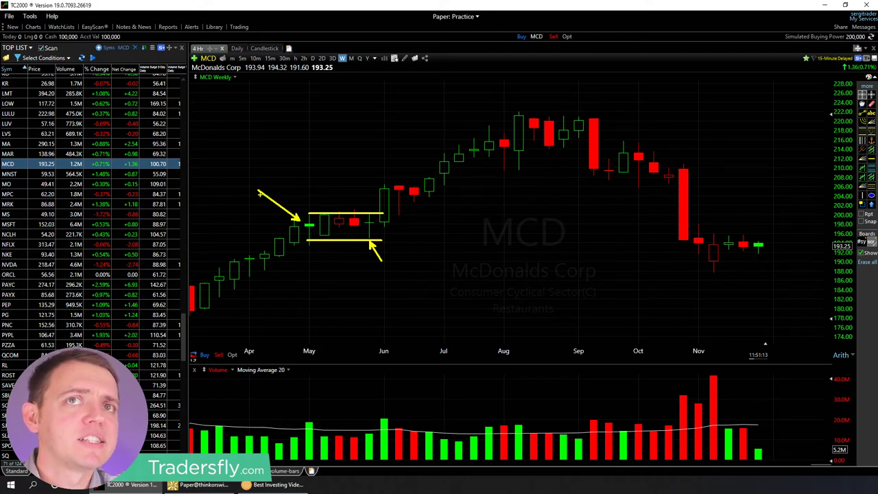
key("ctrl+z")
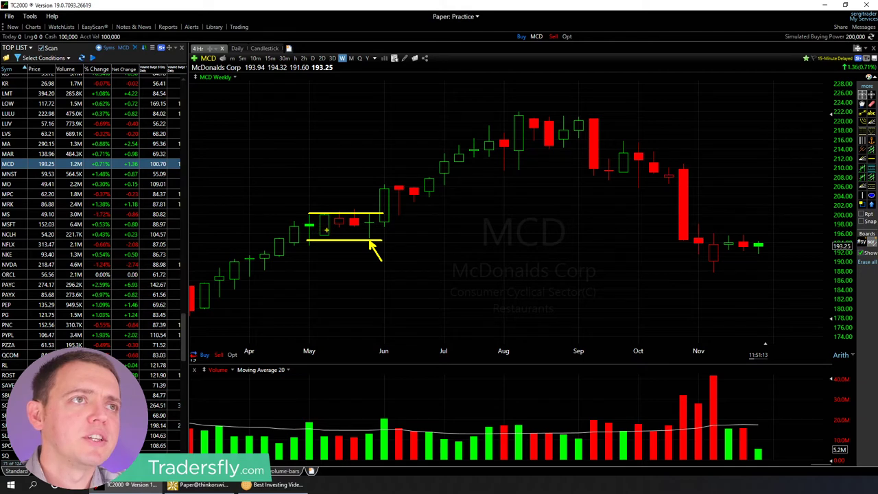
key("Escape")
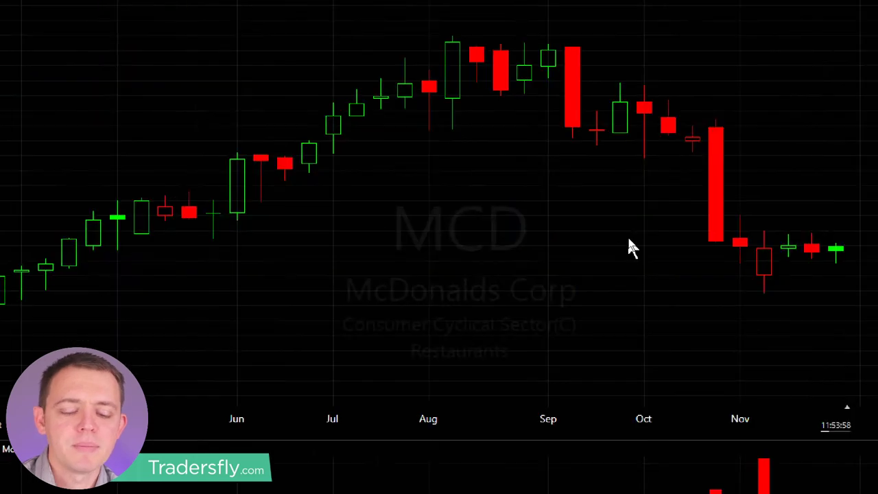
Step: Enter 'cat' to chart Caterpillar (CAT) and adjust the weekly range to June–November 2019
type("cat")
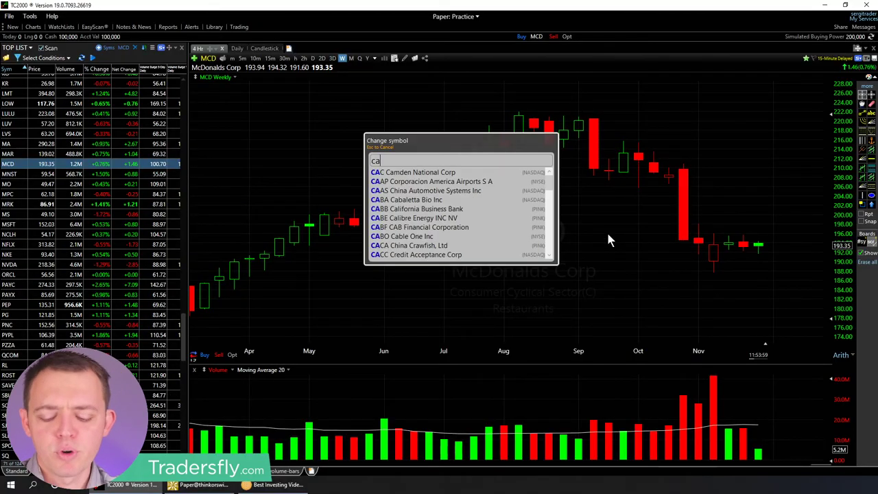
key("Return")
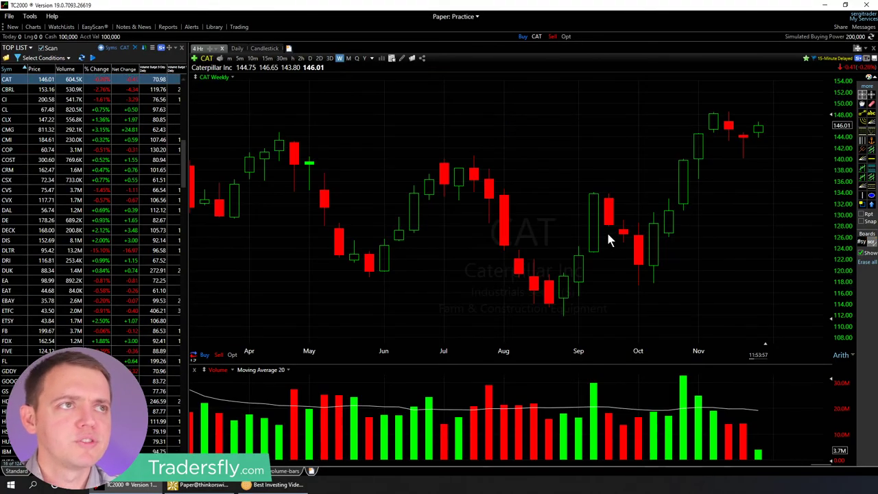
scroll(591, 264, "up", 1)
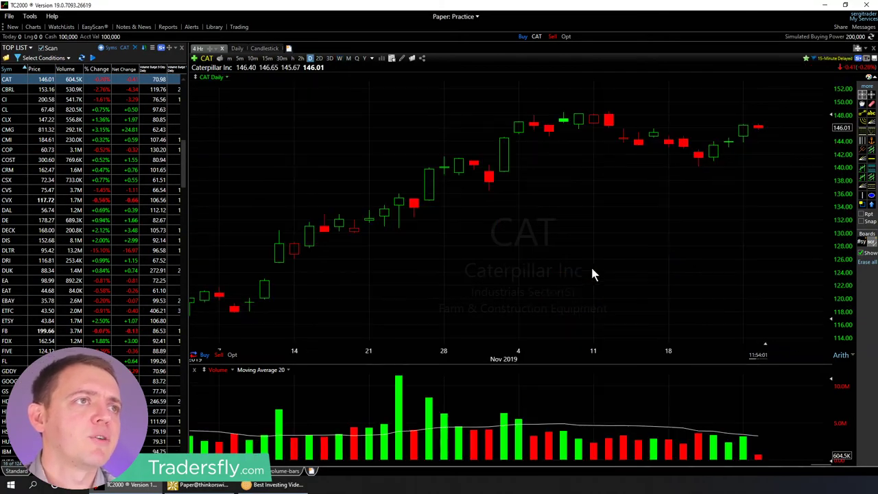
scroll(584, 252, "down", 1)
scroll(576, 258, "down", 1)
scroll(565, 264, "up", 1)
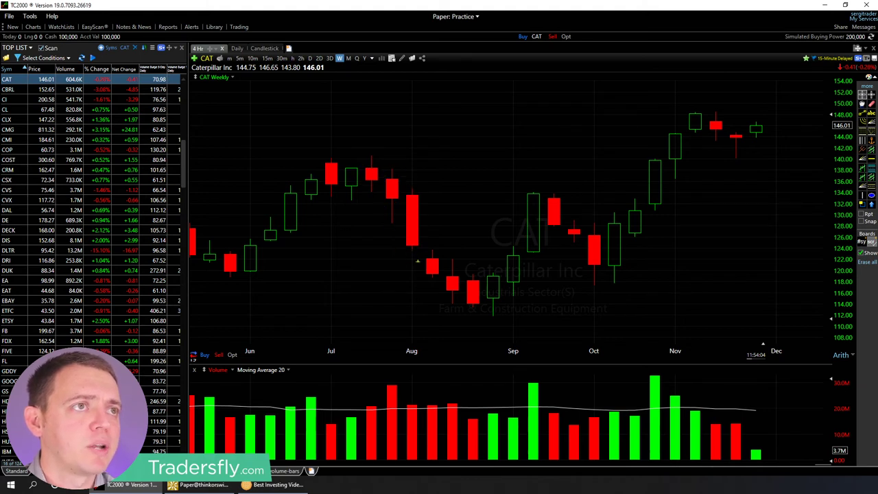
left_click_drag(422, 263, 448, 296)
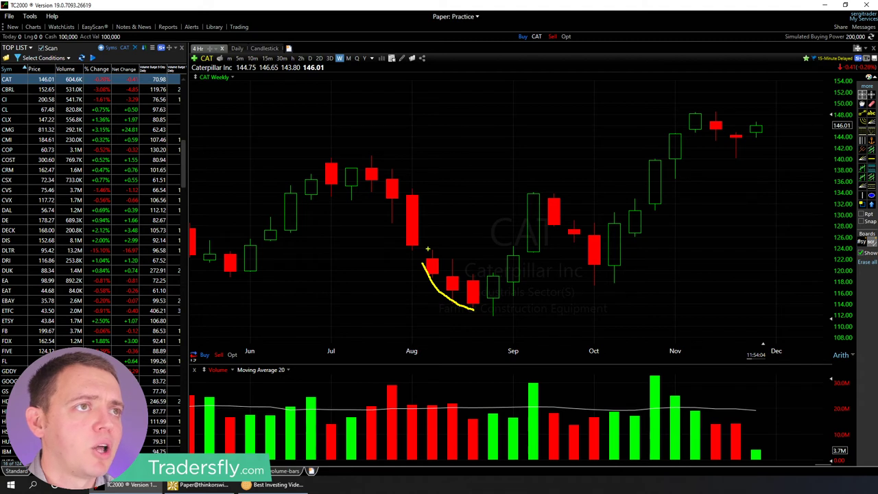
mouse_move(428, 249)
left_mouse_down()
mouse_move(478, 283)
mouse_move(479, 306)
left_mouse_up()
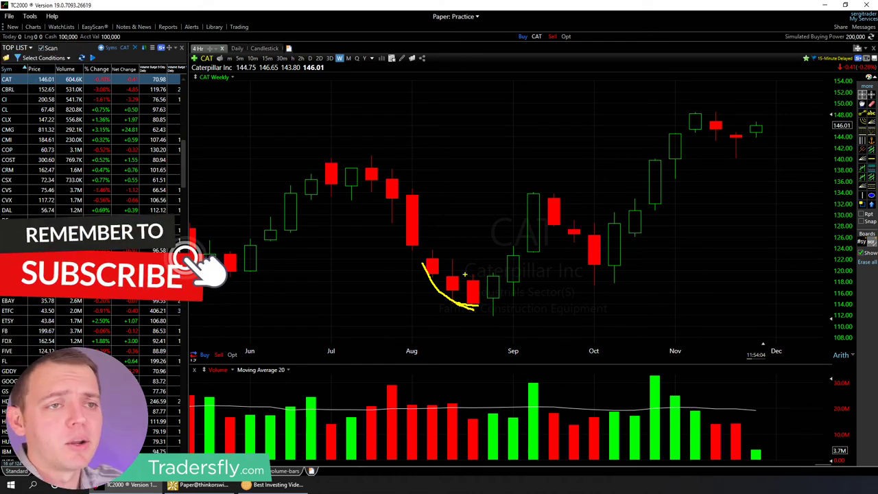
mouse_move(480, 313)
left_mouse_down()
mouse_move(498, 307)
mouse_move(542, 240)
left_mouse_up()
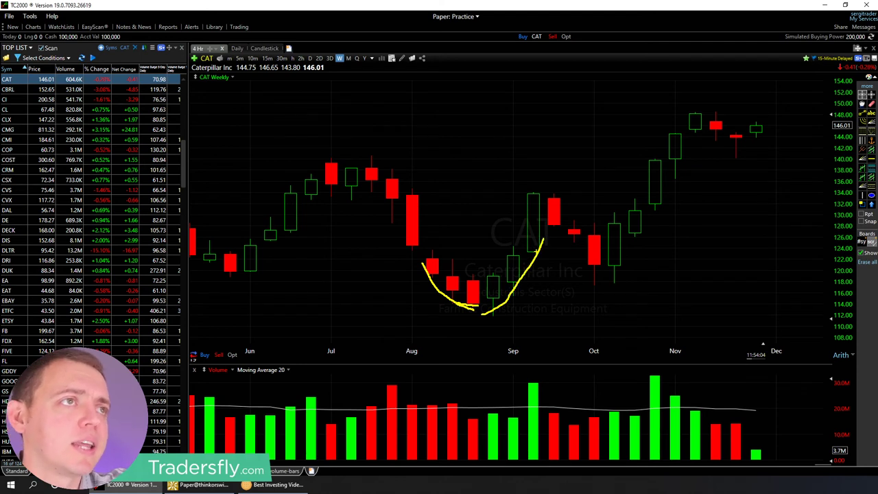
key("ctrl+z")
left_click_drag(558, 196, 594, 237)
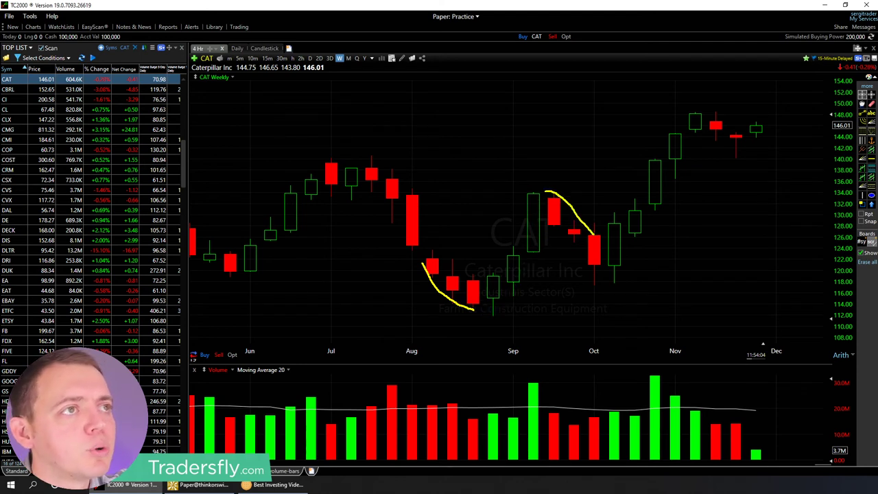
left_click_drag(533, 217, 590, 286)
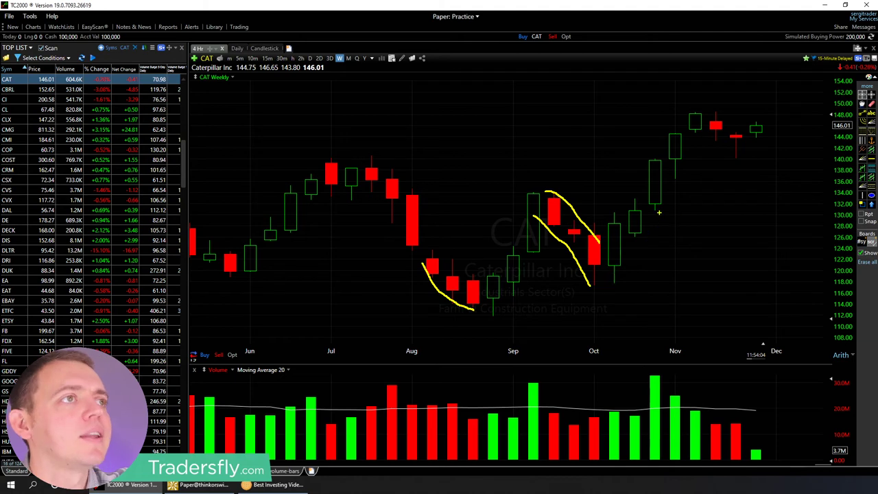
key("Escape")
key("Escape")
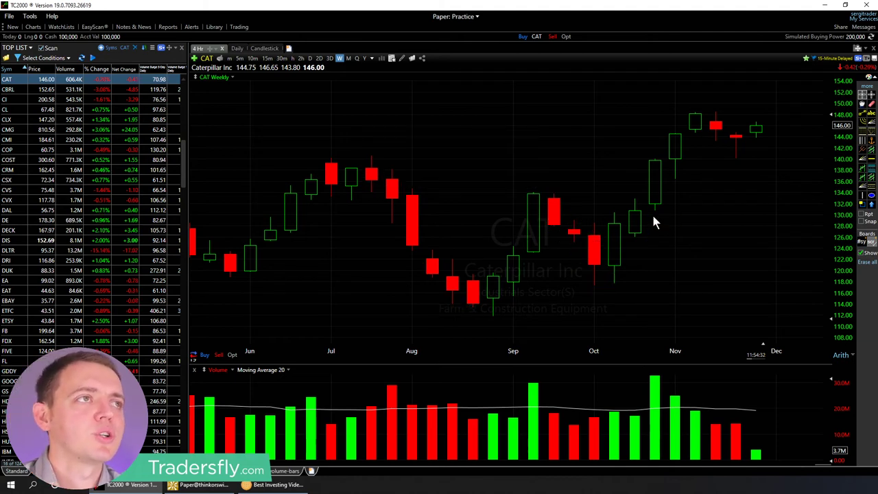
Step: Zoom out the CAT weekly chart so history reaches back to September 2018
scroll(291, 252, "down", 4)
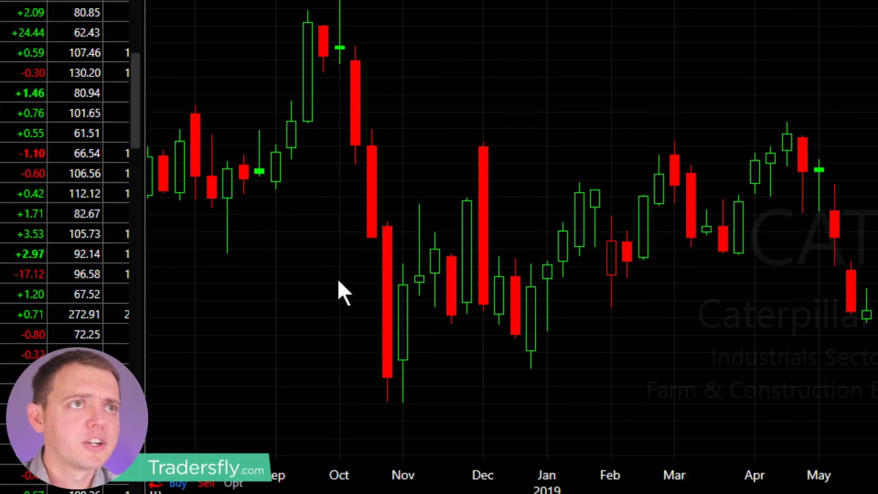
Step: Enter FB to chart Facebook and adjust the weekly chart's visible range
type("FB")
key("Return")
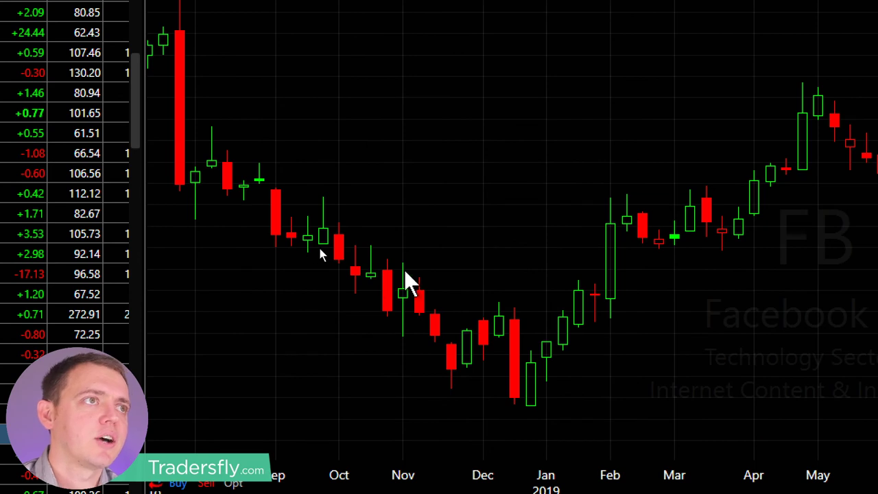
scroll(331, 253, "down", 2)
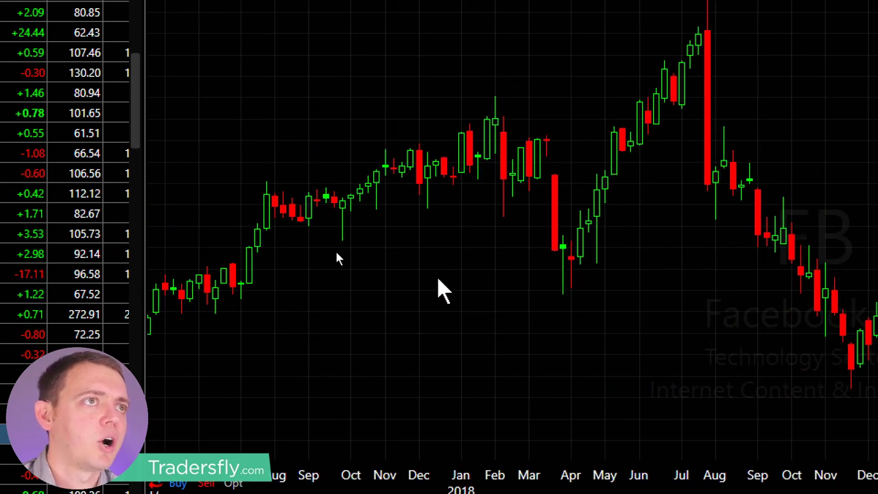
scroll(583, 287, "up", 2)
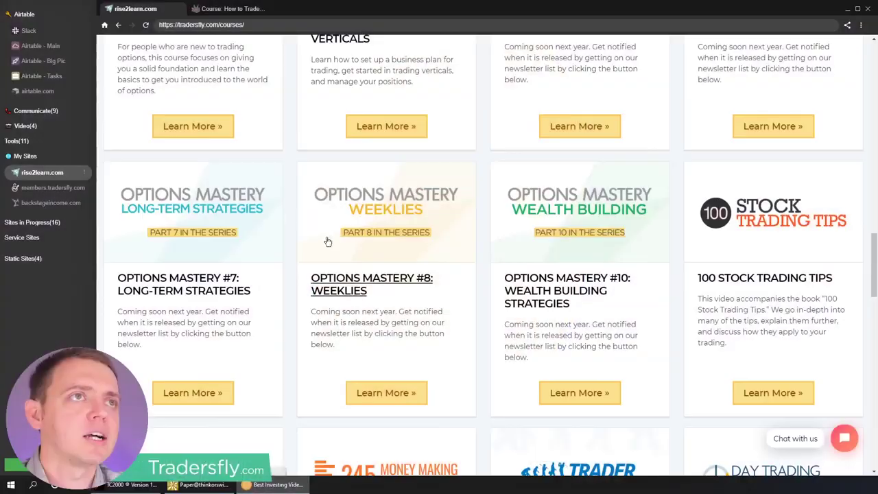
scroll(276, 218, "up", 4)
scroll(278, 221, "up", 8)
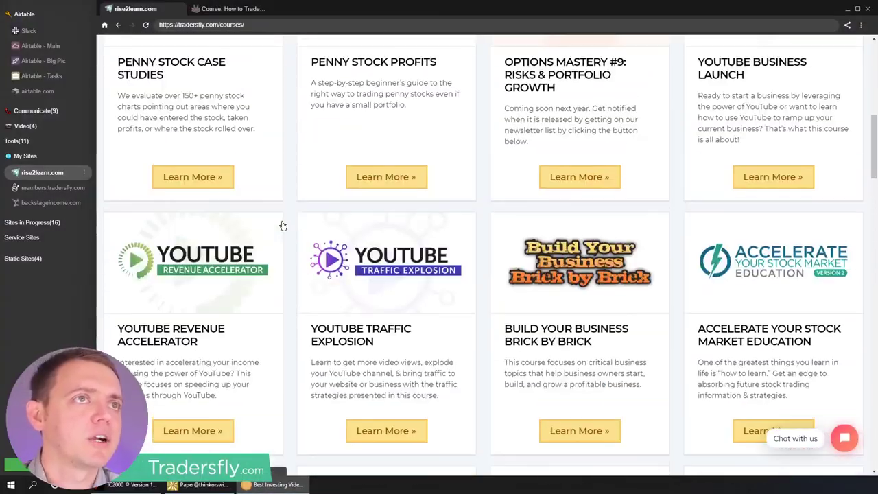
Step: Scroll down through the Tradersfly courses catalogue, then back up toward the top
scroll(282, 223, "up", 5)
scroll(323, 253, "down", 3)
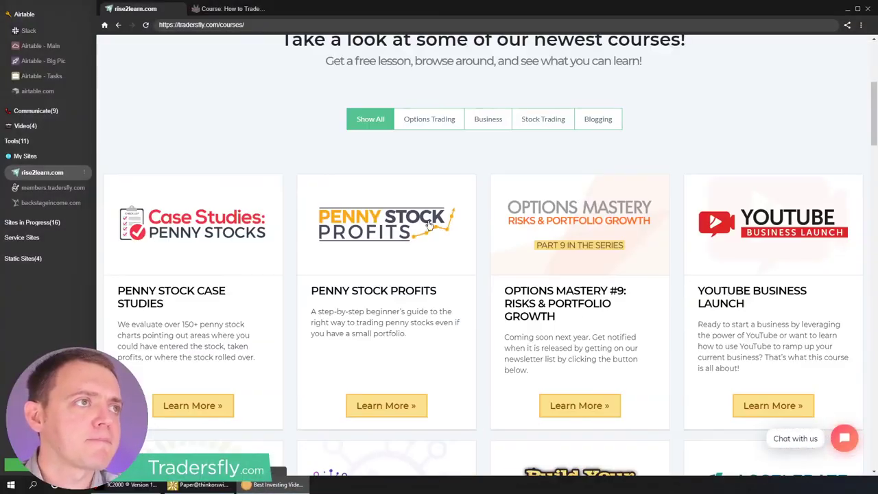
scroll(206, 254, "down", 5)
scroll(222, 255, "up", 4)
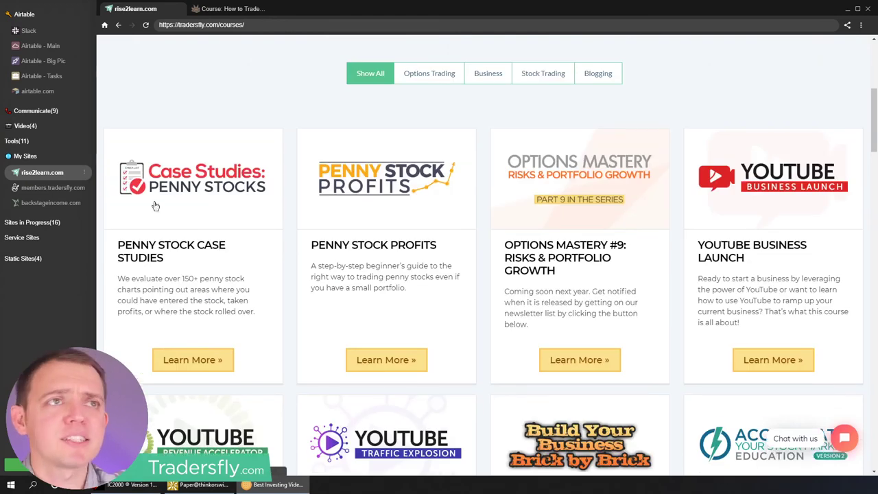
scroll(212, 213, "down", 4)
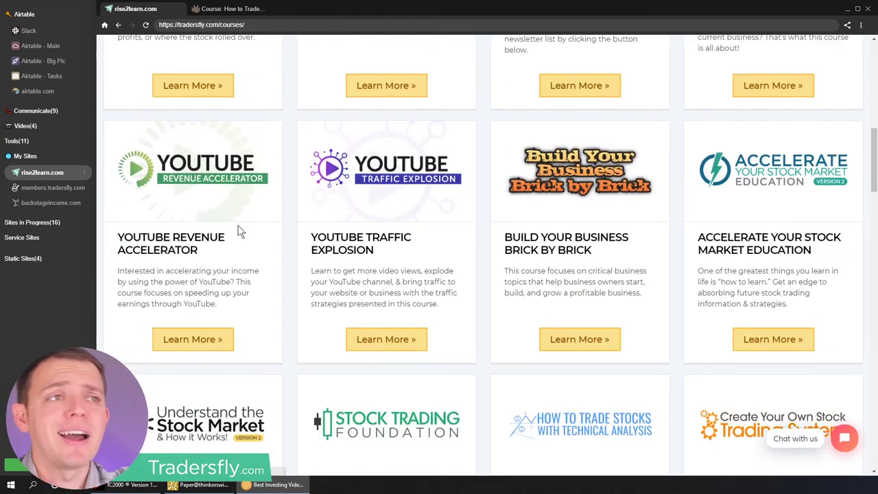
scroll(239, 231, "down", 1)
scroll(258, 236, "down", 2)
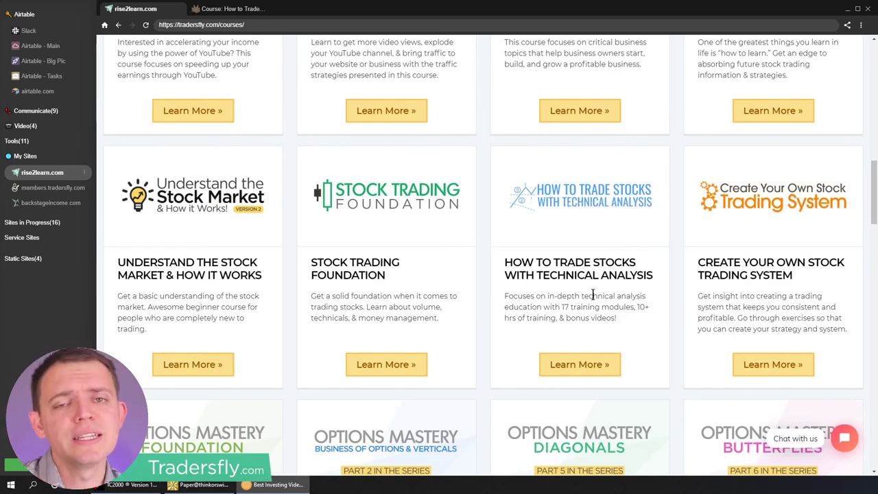
scroll(594, 295, "down", 1)
scroll(600, 289, "down", 4)
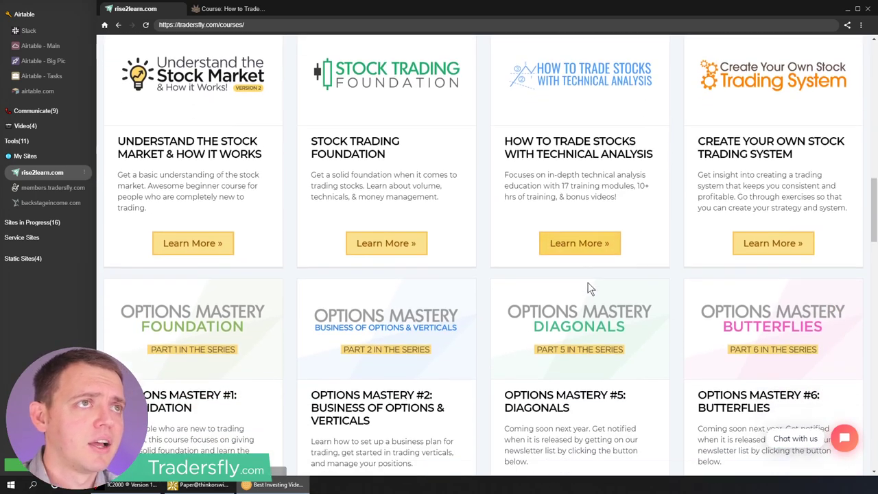
scroll(588, 289, "down", 3)
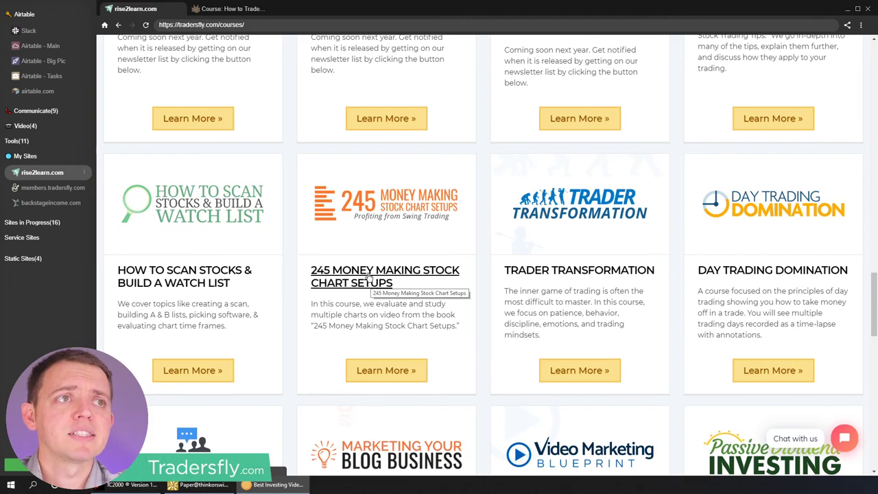
scroll(392, 211, "up", 10)
scroll(393, 211, "up", 8)
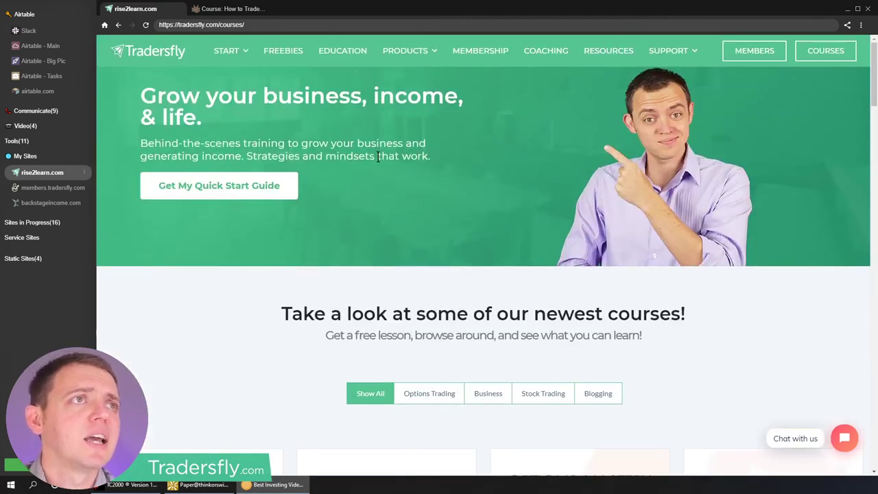
Step: Go to Books and open the 245 Money Making Stock Chart Setups (Vol #1) page
mouse_move(419, 59)
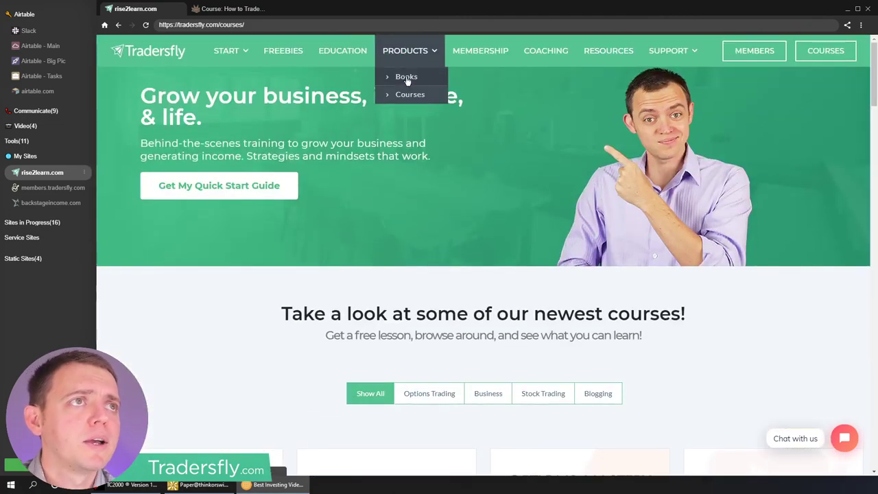
left_click(405, 77)
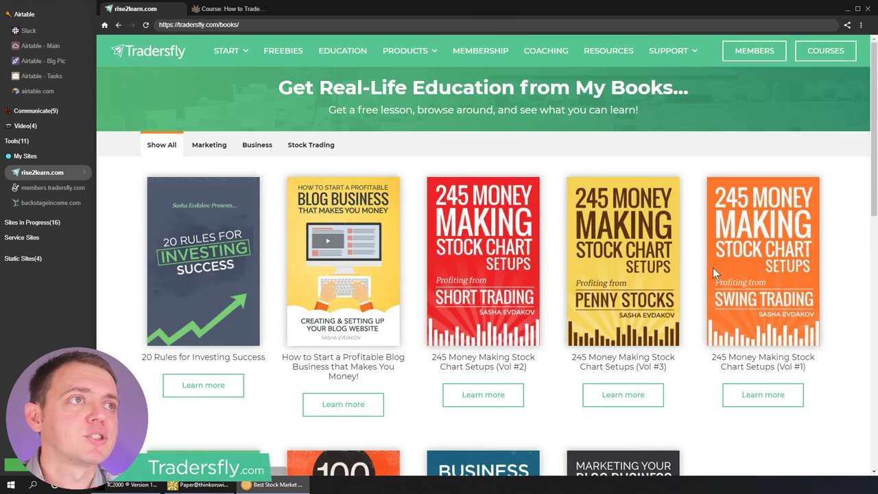
triple_click(739, 357)
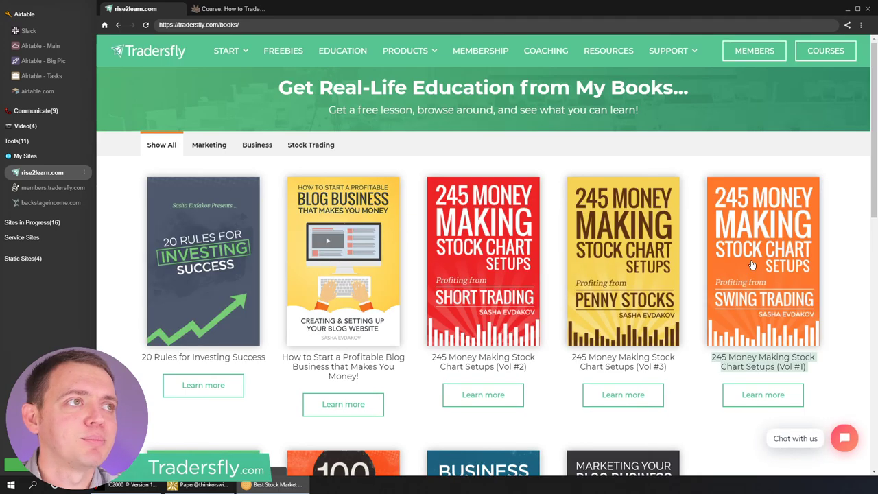
left_click(752, 265)
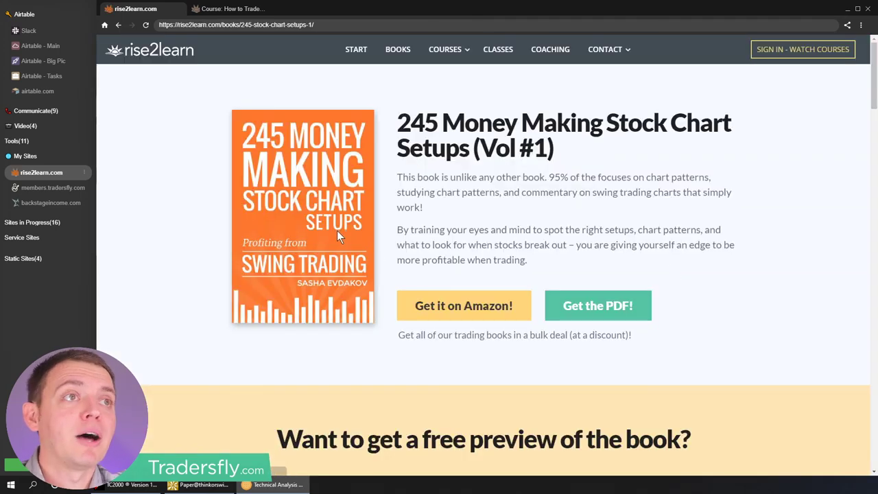
Step: Play the free preview video from 01:12, expanded to fill the page
scroll(343, 261, "down", 1)
scroll(347, 274, "down", 4)
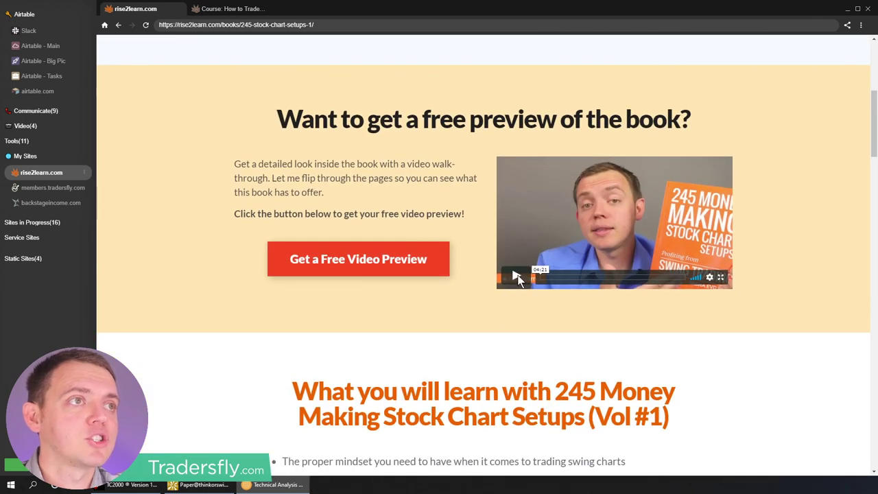
left_click(516, 277)
left_click(580, 277)
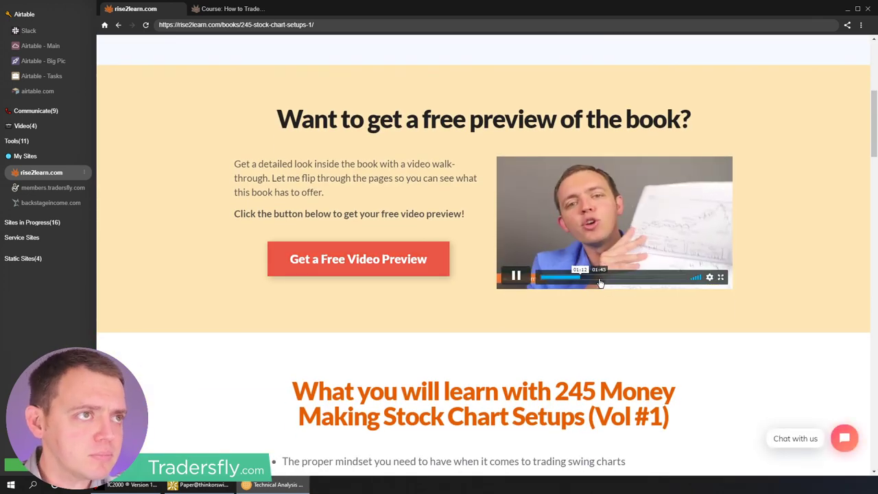
left_click(720, 277)
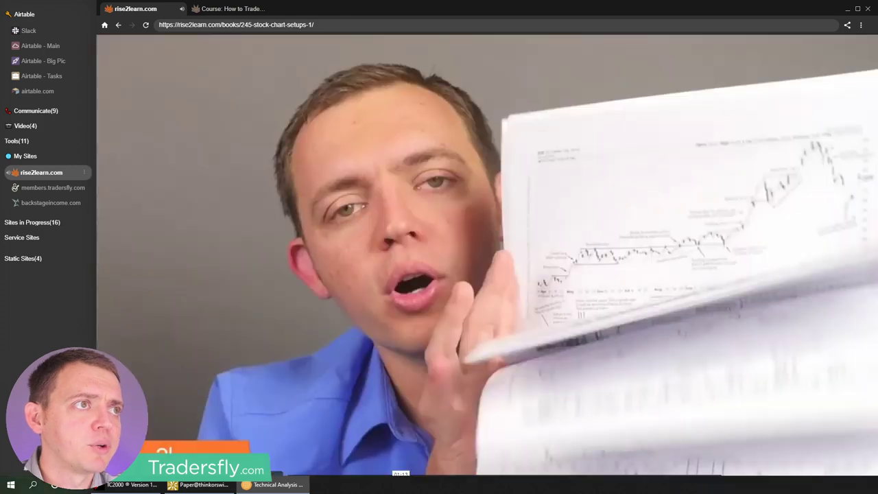